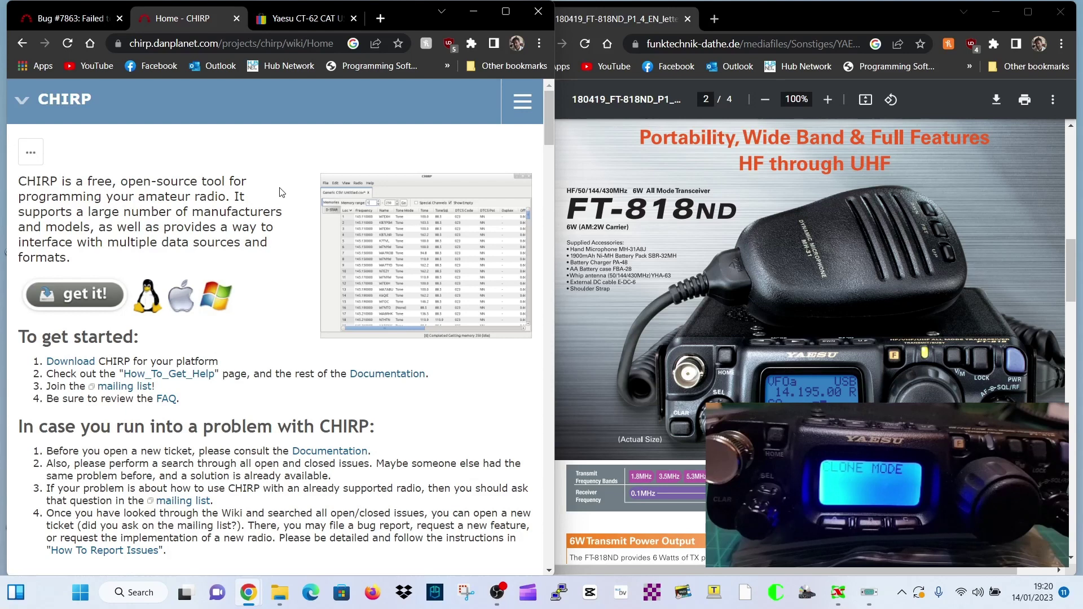
Step: View the Yaesu CT-62 CAT cable photos on eBay and return to the CHIRP home page
left_click(279, 19)
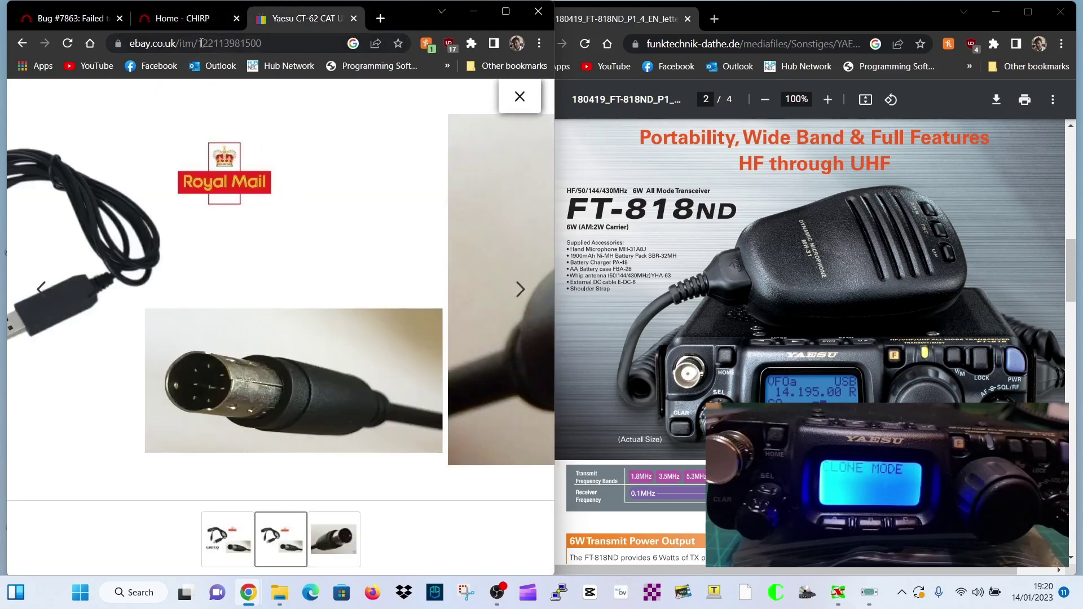
left_click(191, 18)
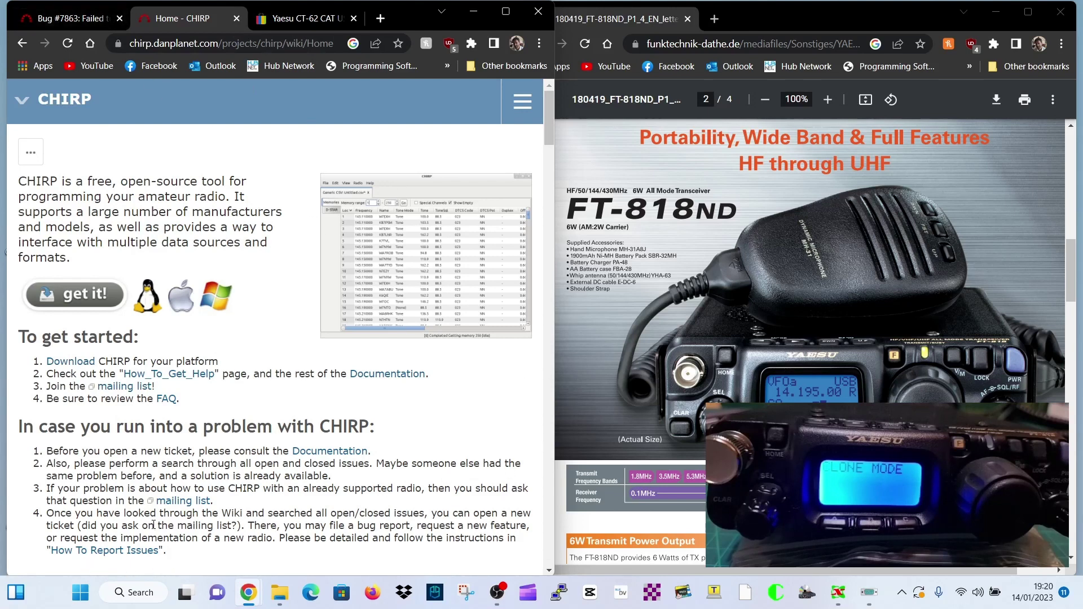
Step: Launch CHIRP, restore its window from full screen, and narrow and reposition it over the browser windows
key("super")
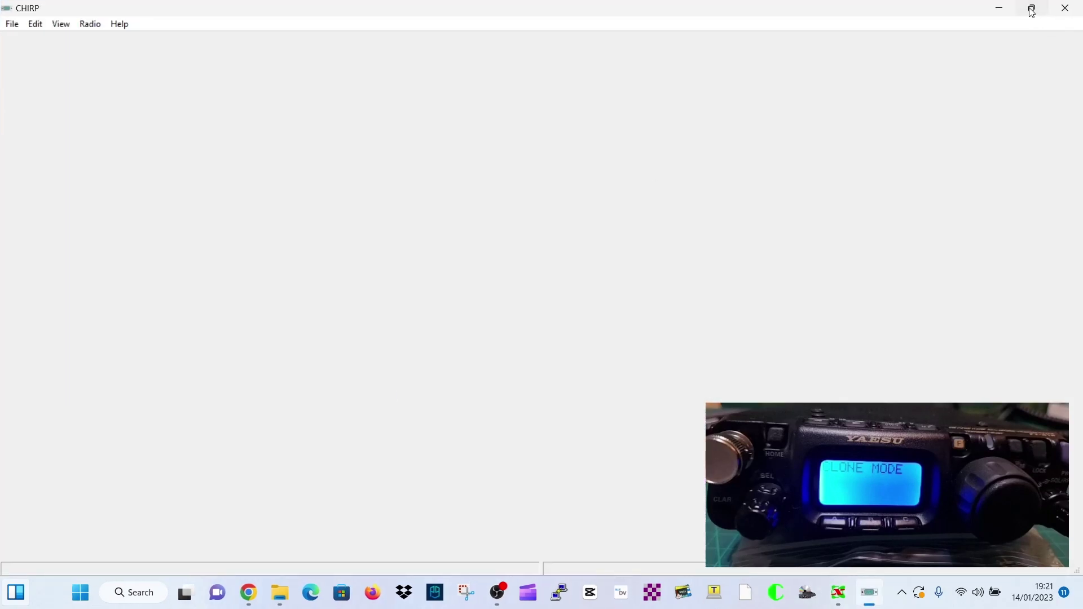
left_click(1032, 11)
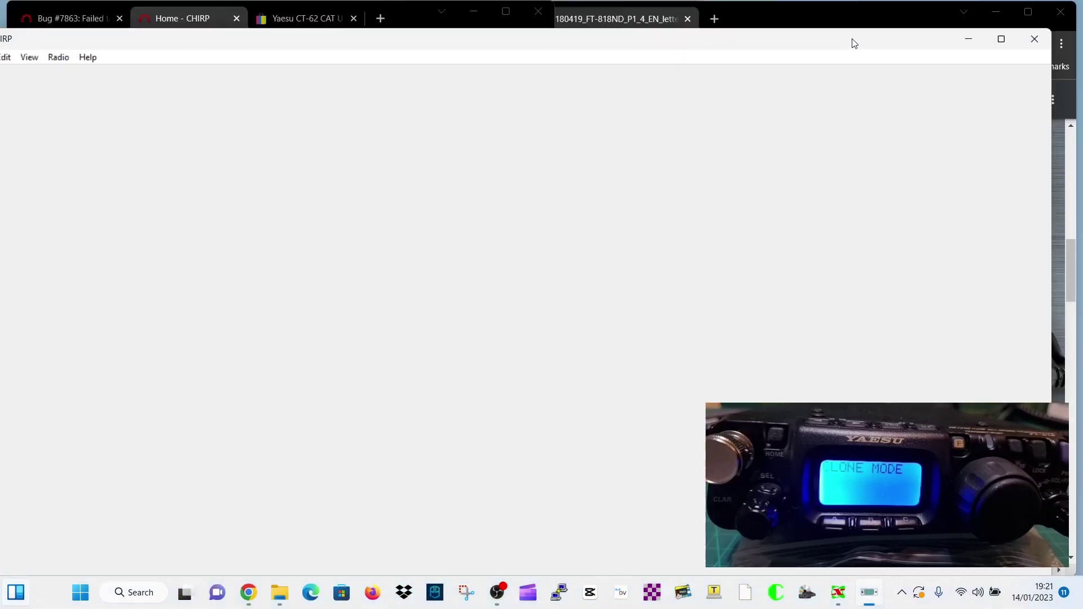
left_click_drag(1048, 115, 707, 115)
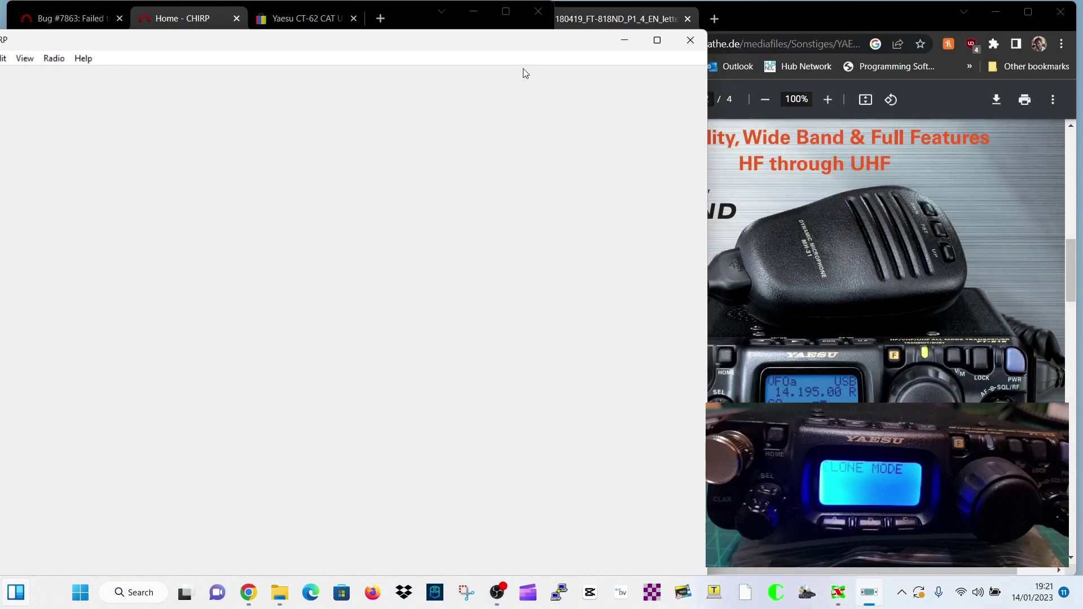
left_click_drag(429, 41, 483, 22)
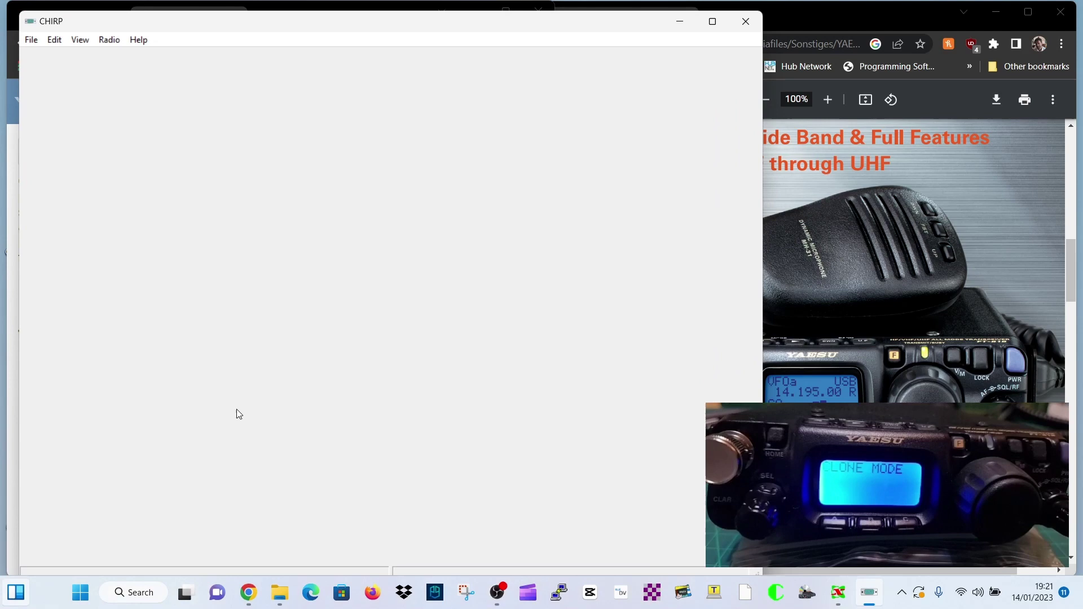
Step: Examine the enlarged rear-panel photo on the Yaesu FT-817ND web page to locate the ACC jack
left_click(993, 245)
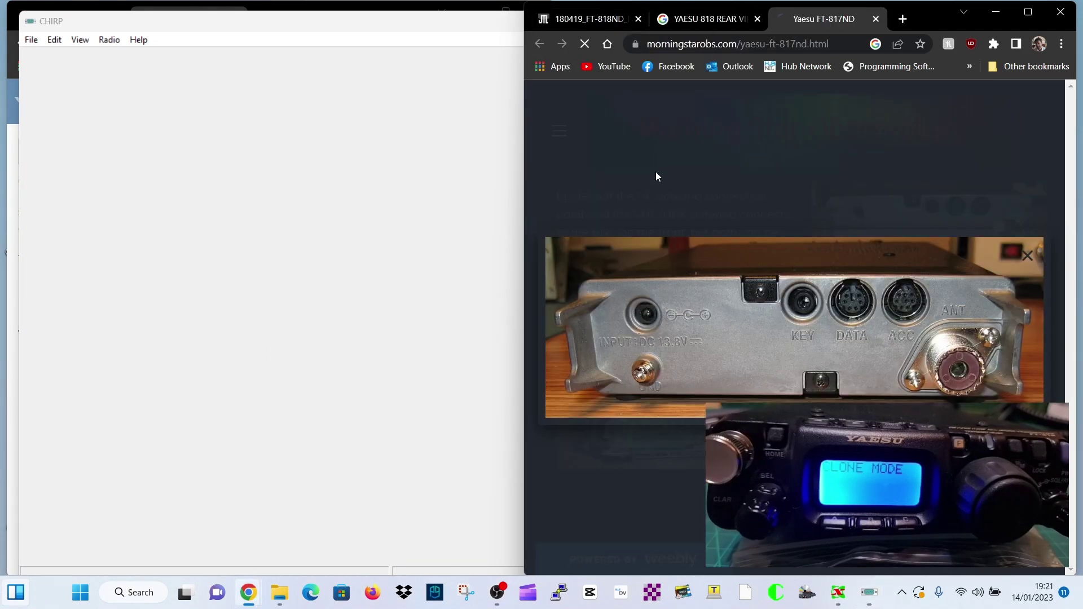
scroll(656, 171, "down", 10)
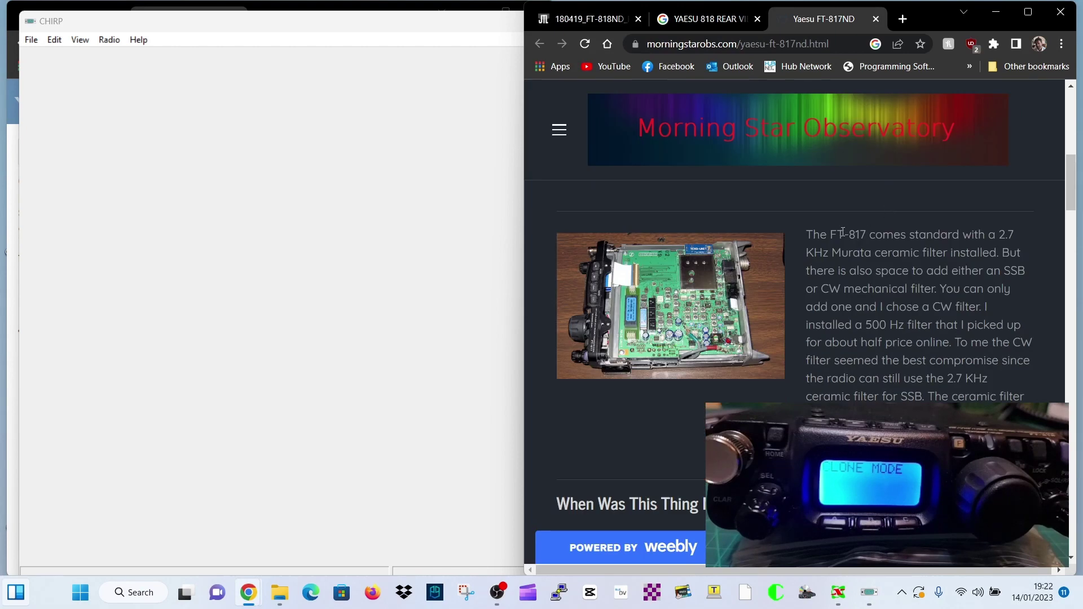
scroll(842, 232, "up", 5)
left_click(926, 399)
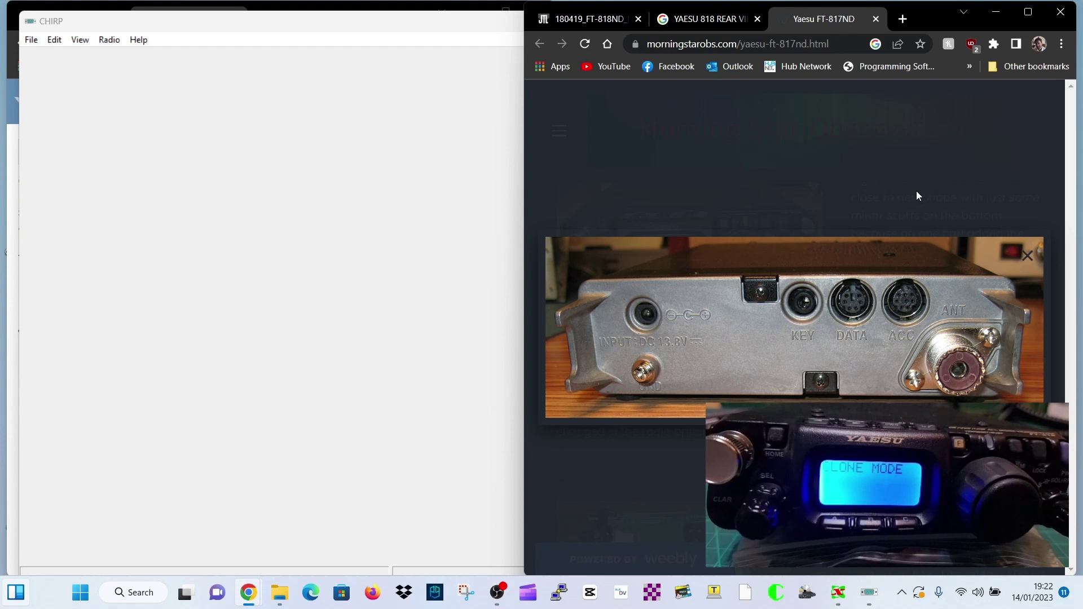
Step: Check the USB-to-serial cable's COM port in Device Manager, then minimize it and return to CHIRP
right_click(79, 599)
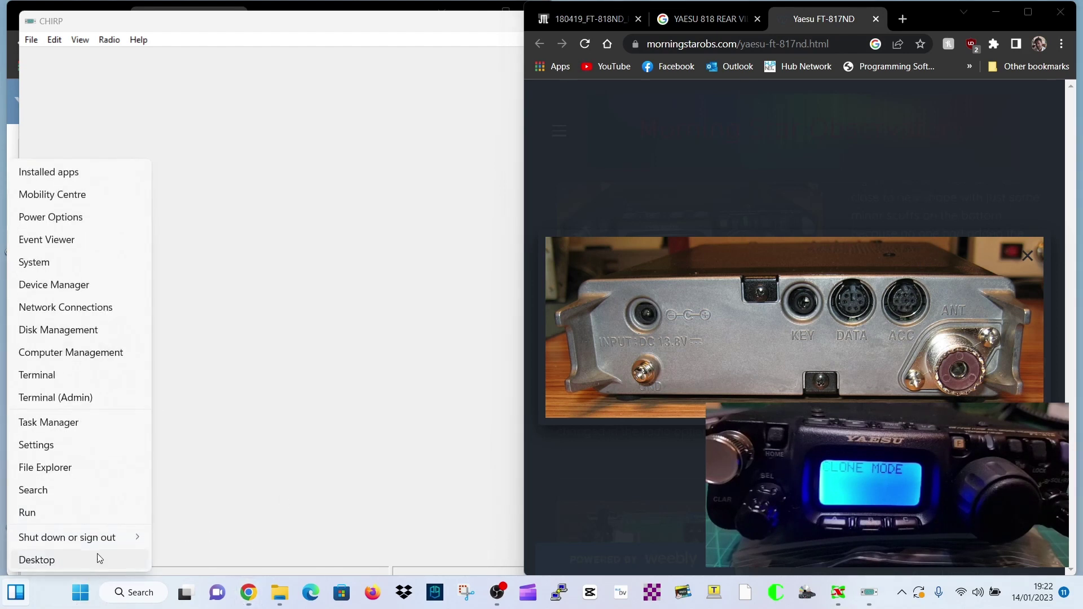
left_click(38, 286)
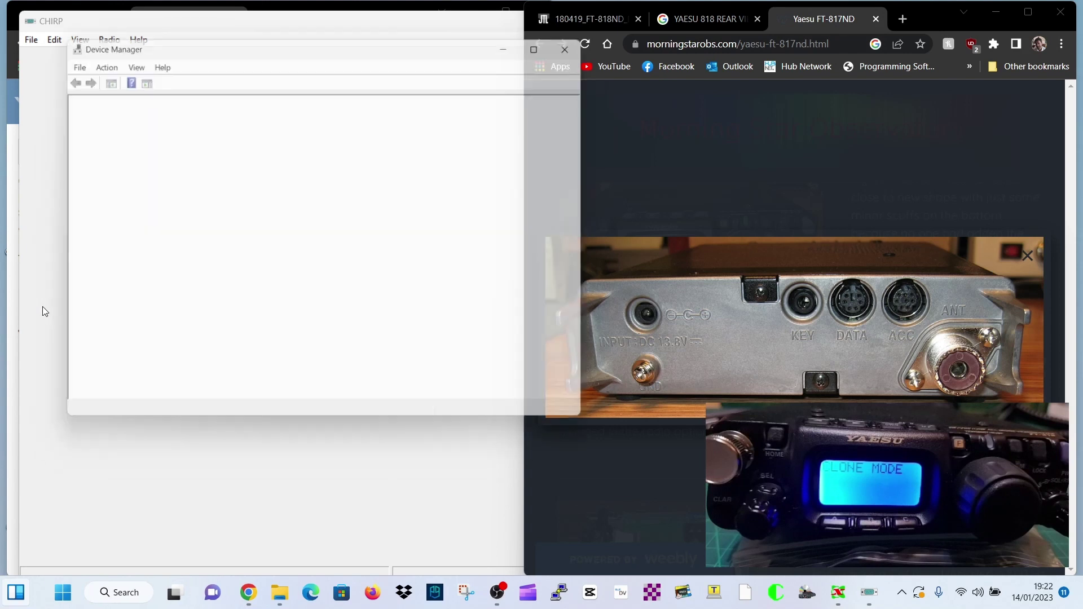
left_click_drag(347, 50, 331, 62)
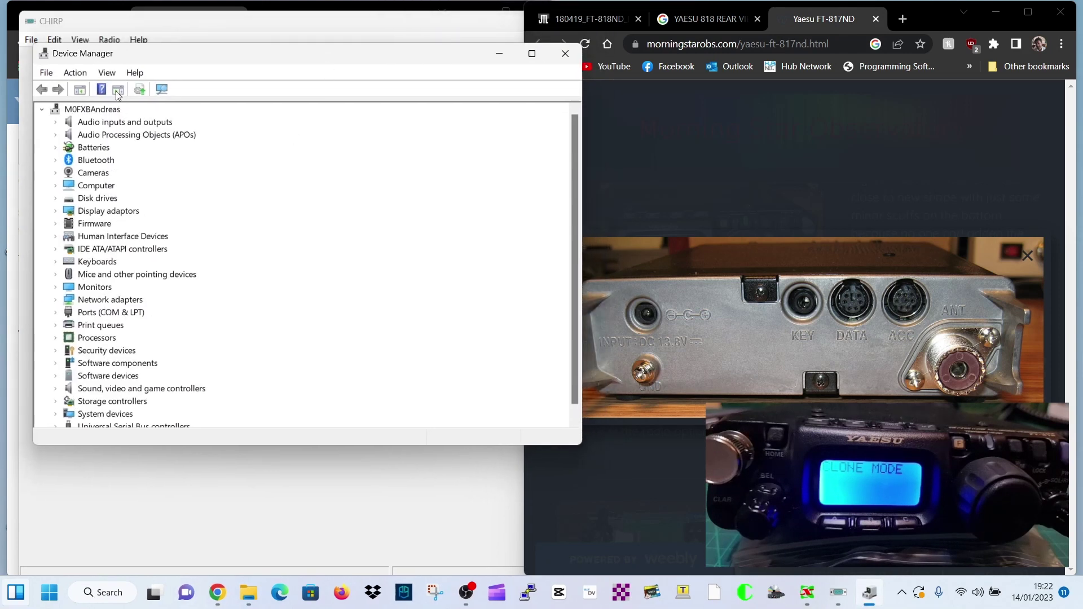
double_click(115, 315)
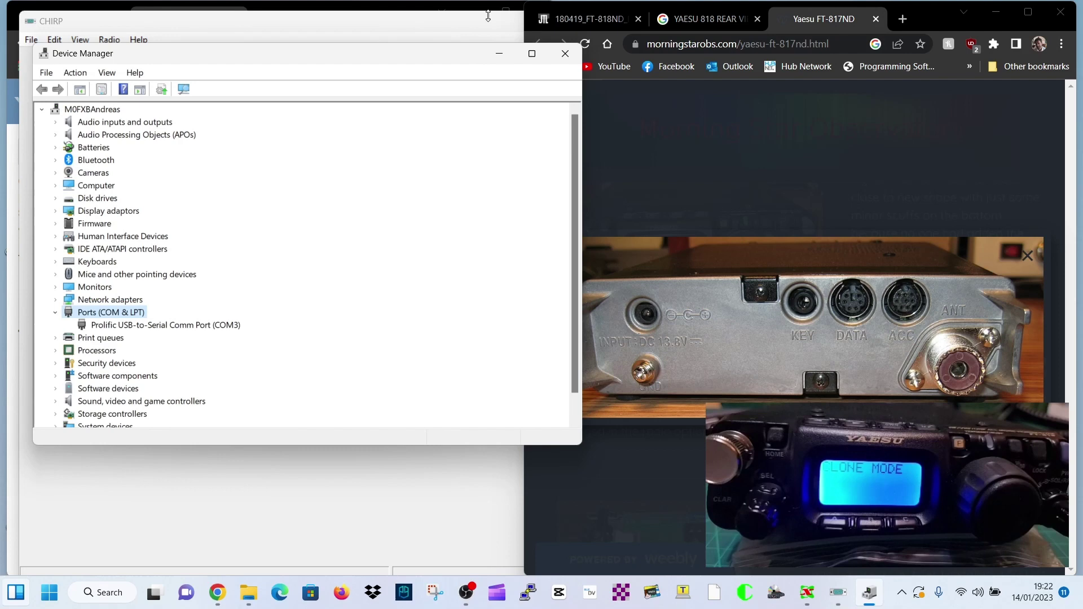
left_click(501, 56)
left_click(392, 148)
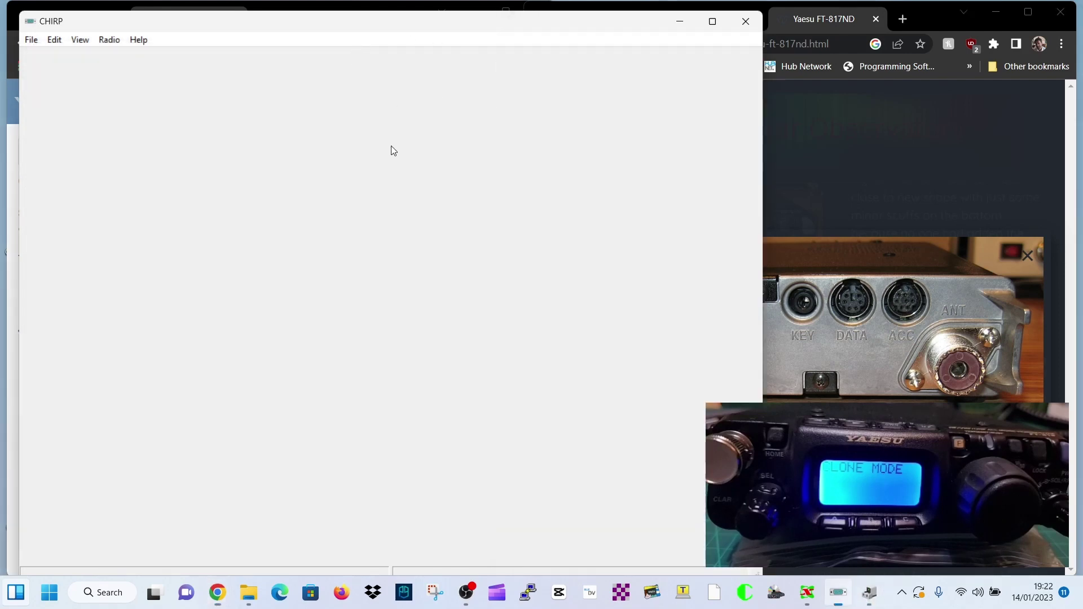
Step: Begin a download from the radio and choose COM3 as the port
mouse_move(424, 22)
left_mouse_down()
mouse_move(448, 19)
mouse_move(426, 17)
left_mouse_up()
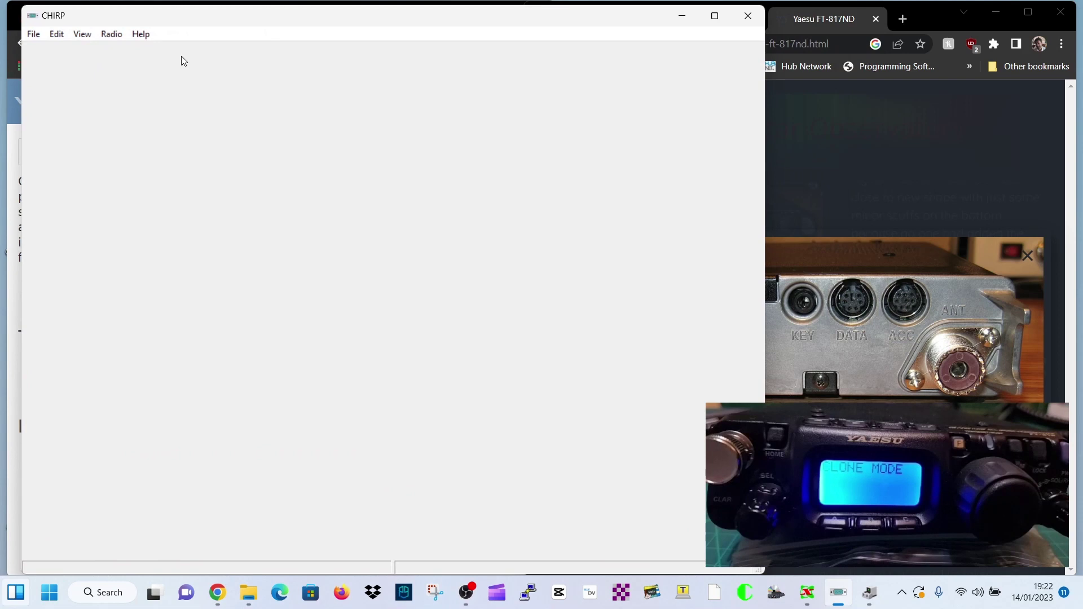
left_click(115, 35)
left_click(121, 49)
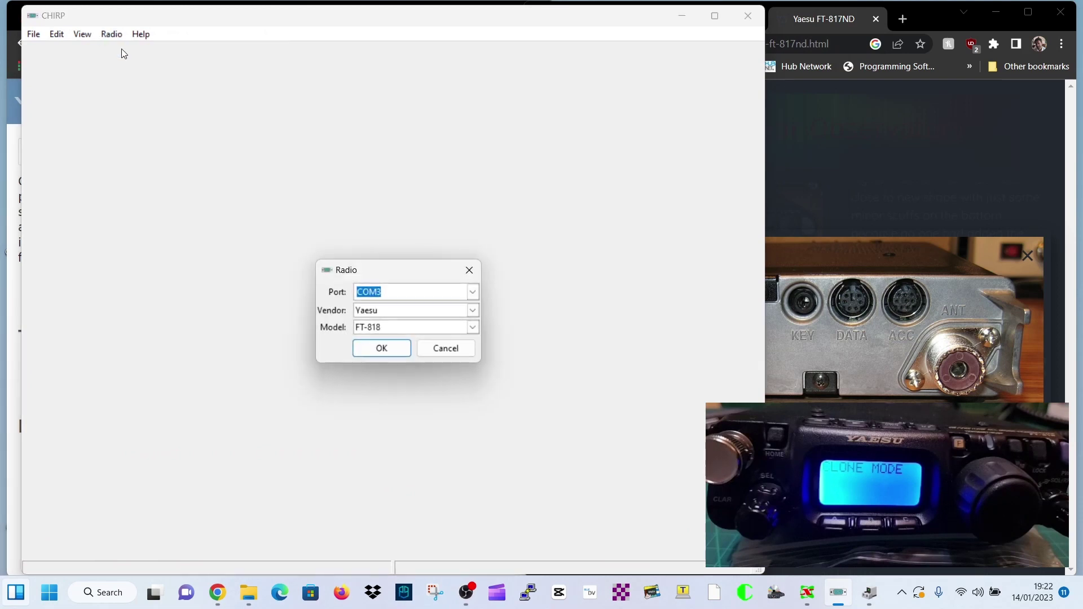
left_click(473, 292)
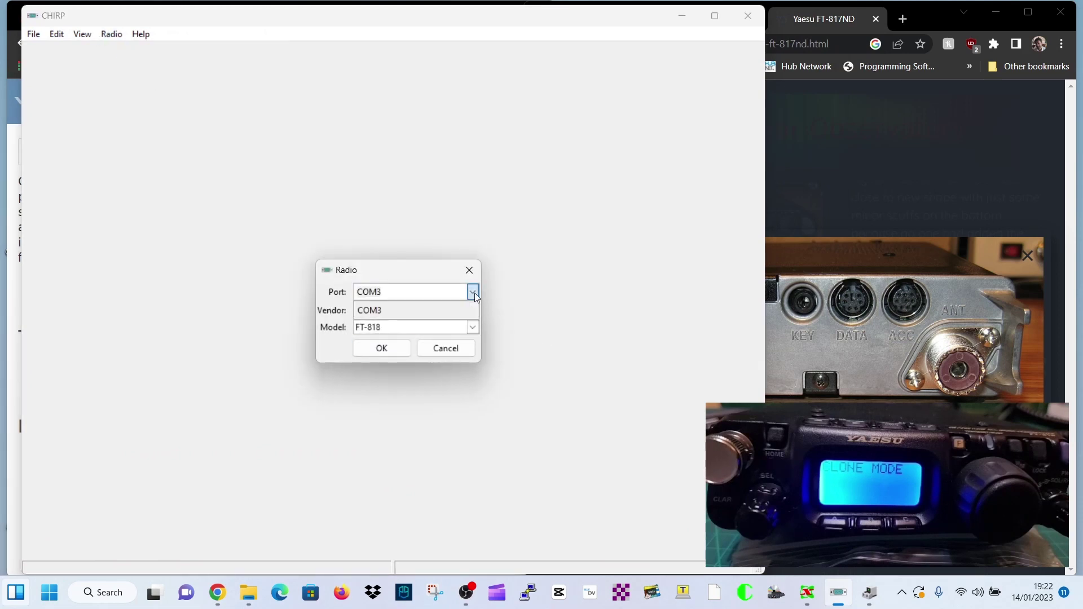
left_click(472, 292)
left_click(472, 292)
left_click(511, 309)
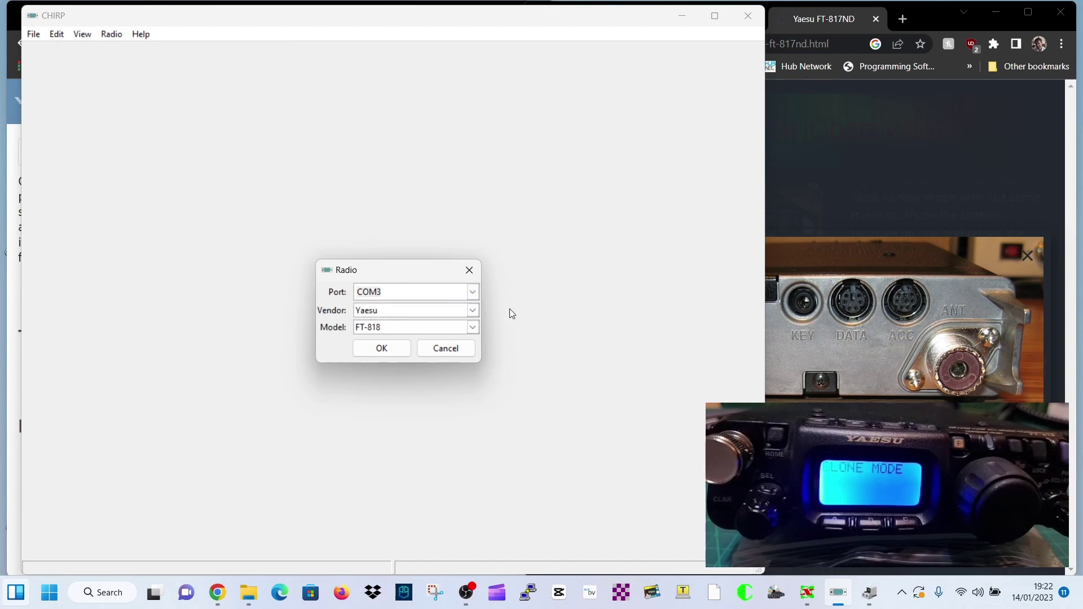
Step: Choose vendor Yaesu and model FT-818, and accept the clone instructions to download the radio's image
left_click(473, 310)
left_click(472, 310)
left_click(473, 310)
left_click(473, 309)
left_click(472, 310)
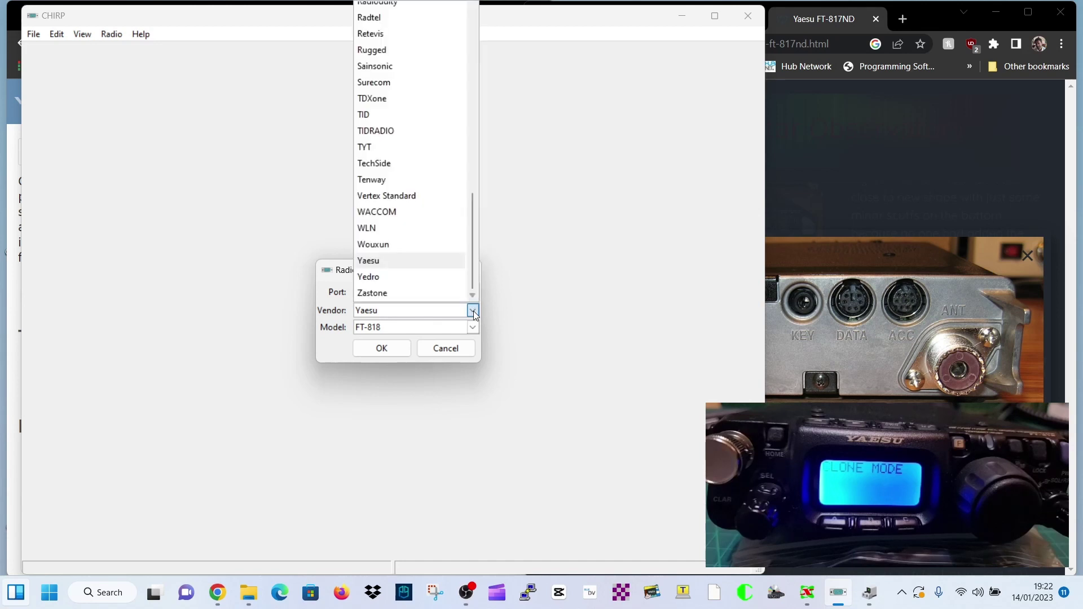
left_click(473, 311)
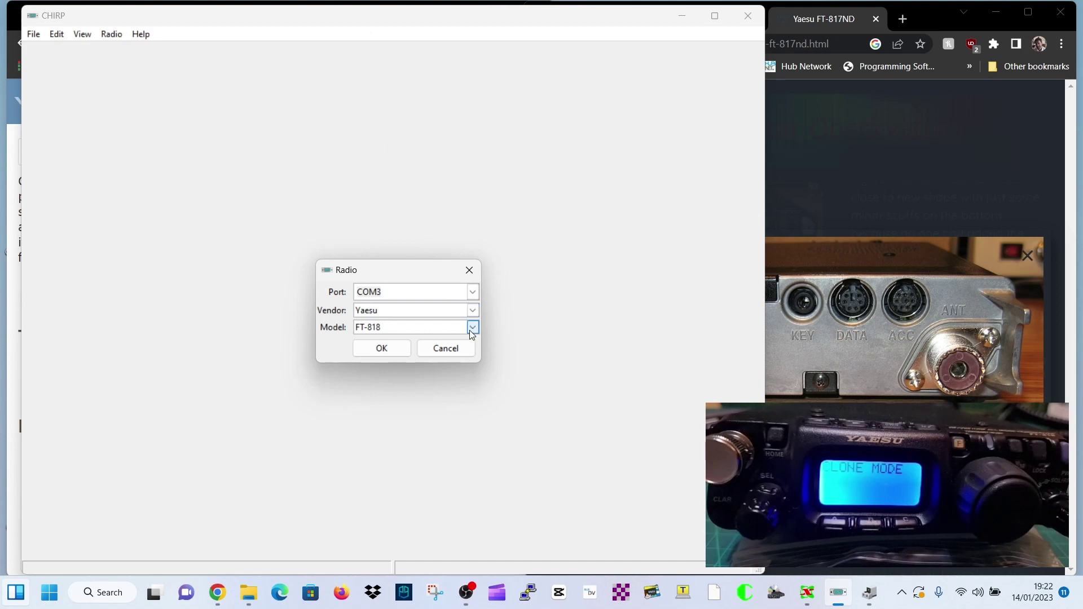
left_click(471, 329)
left_click(471, 330)
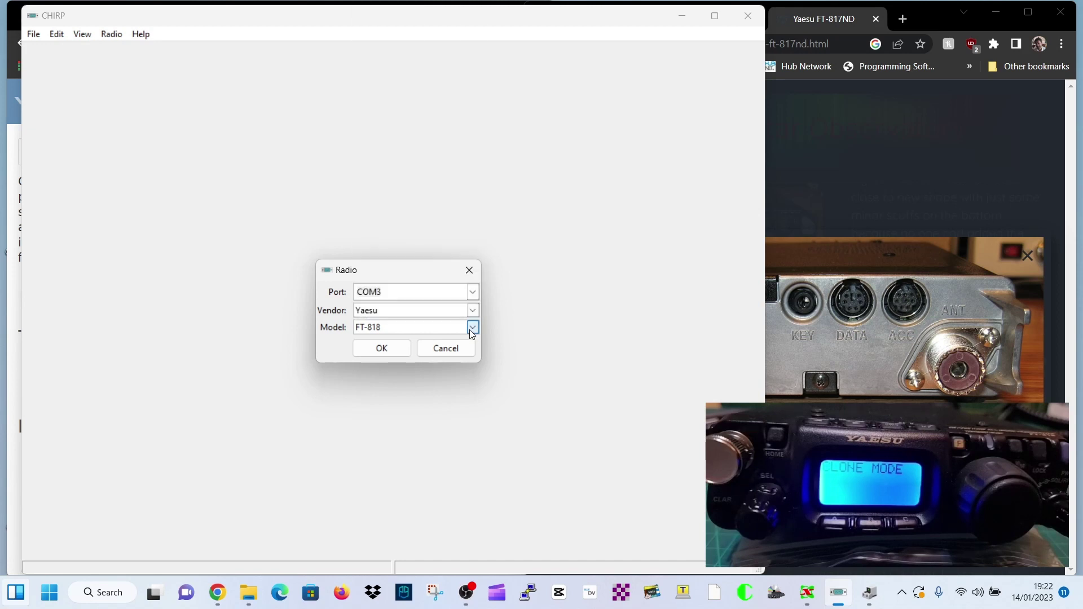
left_click(385, 353)
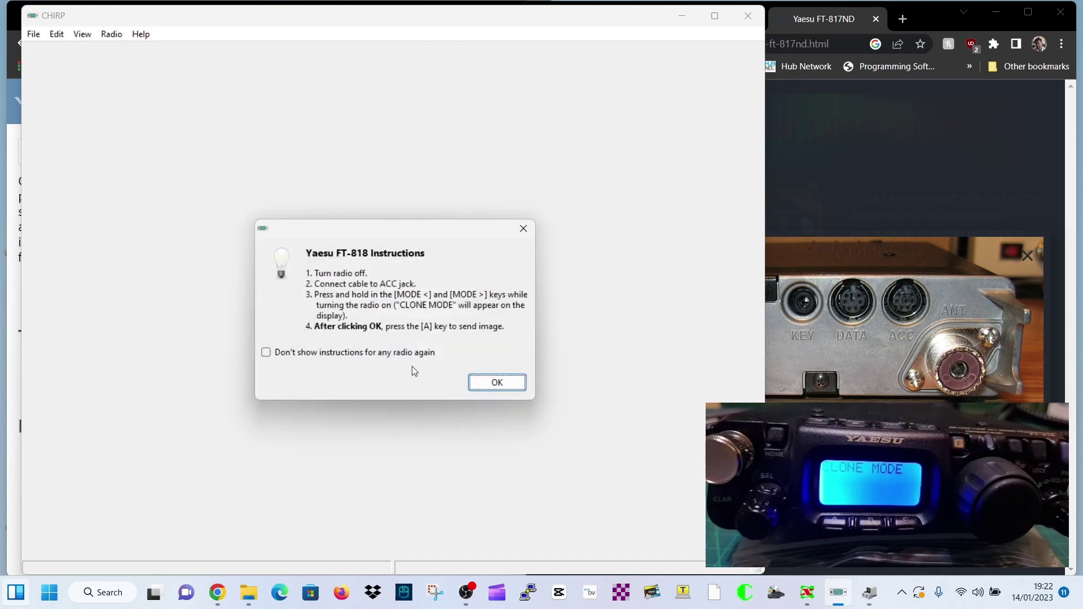
left_click_drag(430, 234, 320, 197)
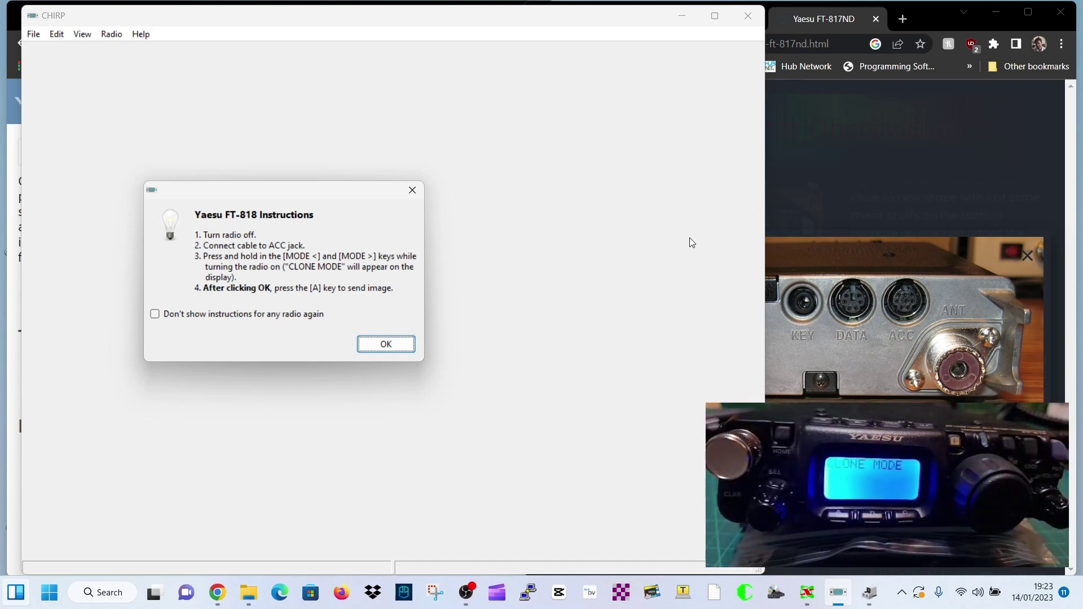
left_click(398, 346)
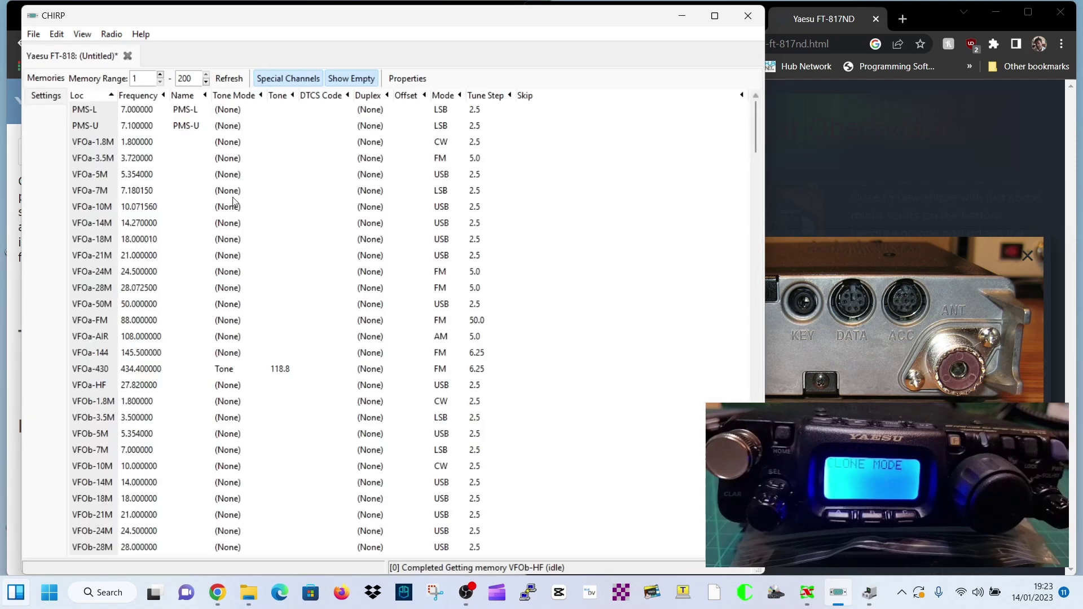
Step: Look at the downloaded radio's settings page and go back to the memory list
left_click(45, 95)
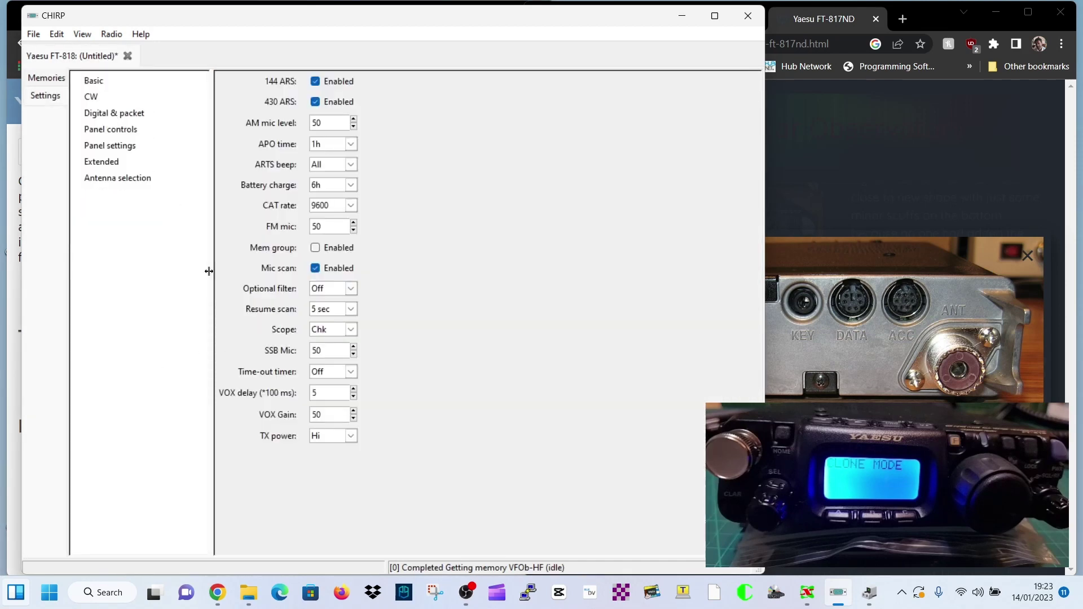
left_click(44, 79)
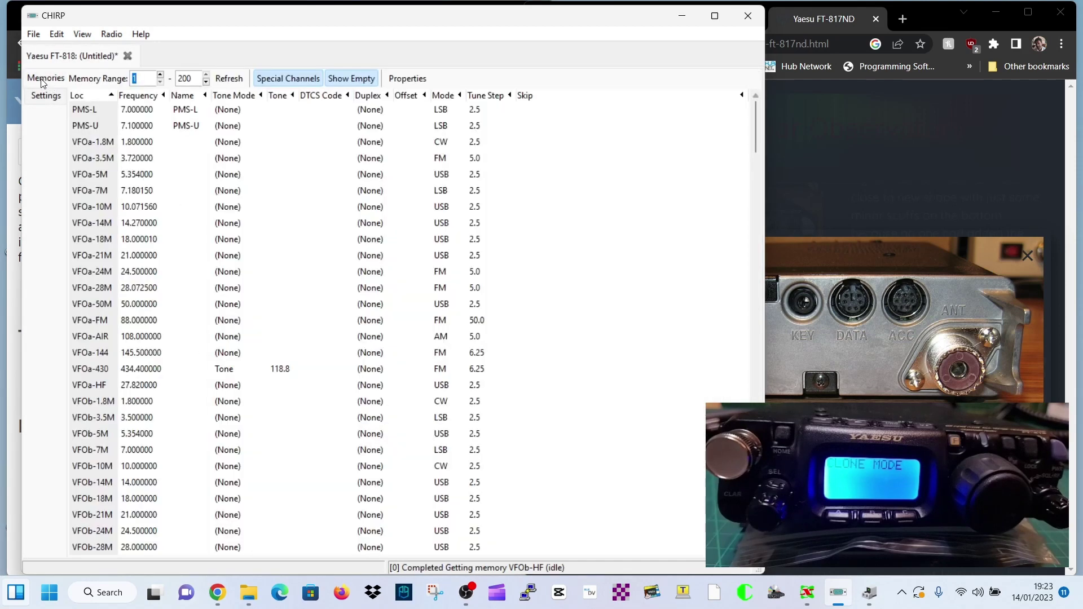
left_click(44, 81)
Step: Review the Basic, CW, Digital & packet and Panel controls settings, and the display color options under Panel settings
left_click(43, 96)
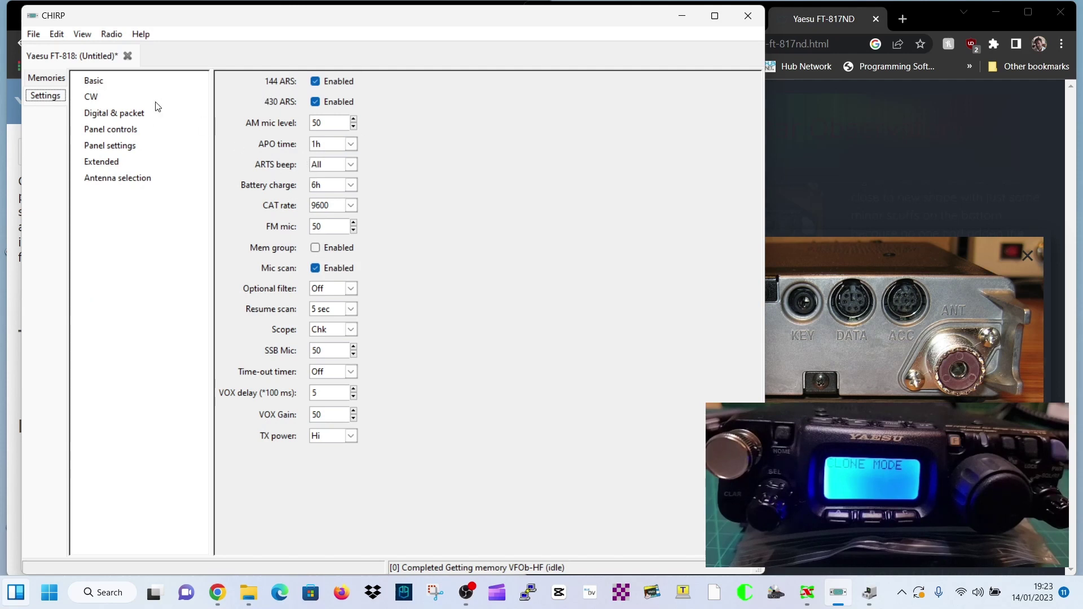
left_click(97, 84)
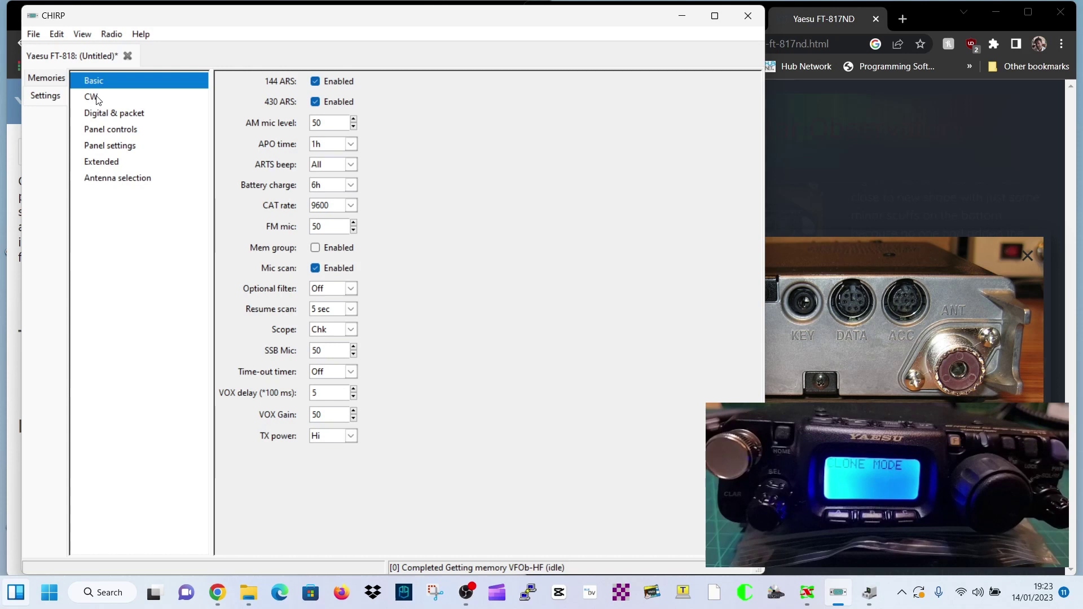
left_click(97, 98)
left_click(98, 116)
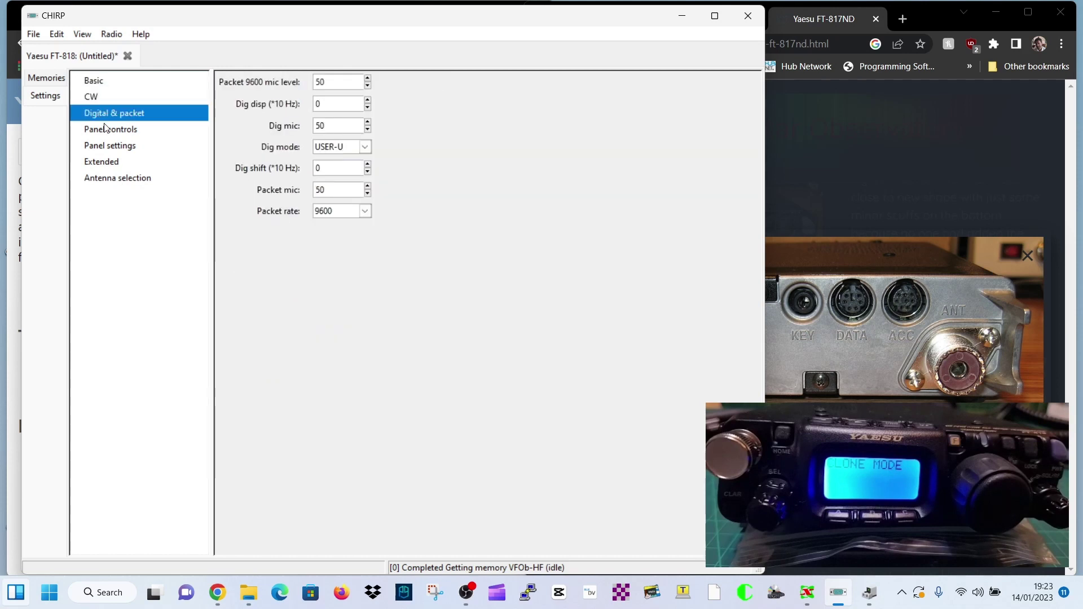
left_click(105, 131)
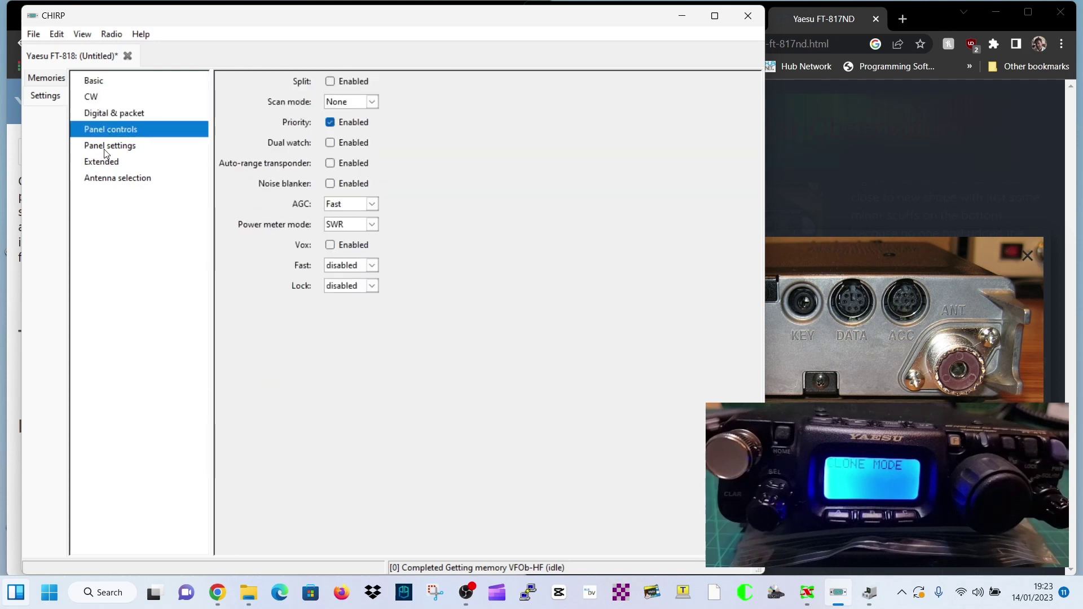
left_click(105, 147)
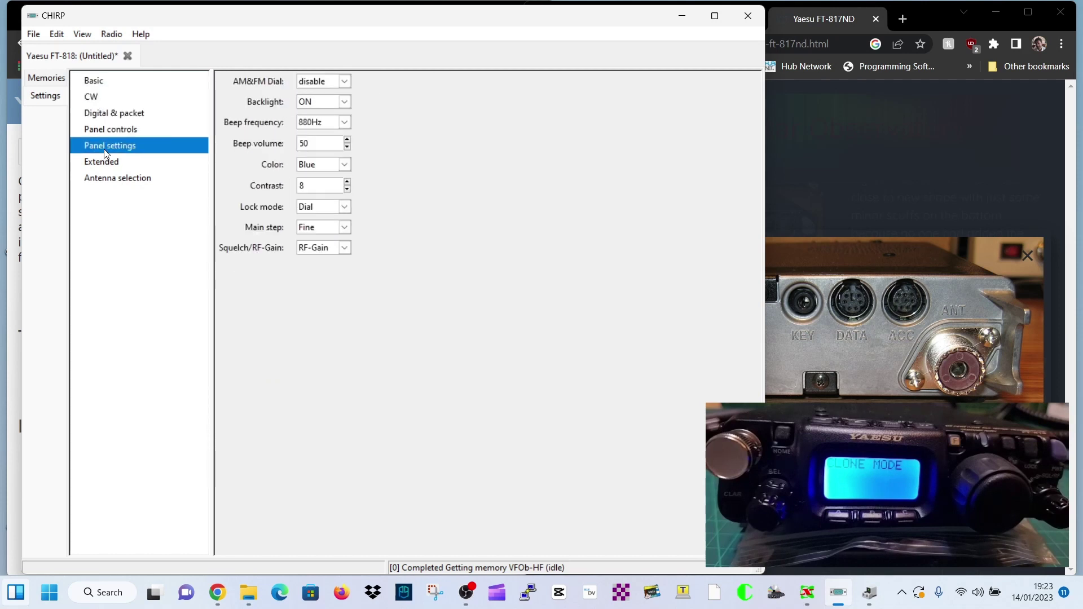
left_click(346, 164)
left_click(347, 166)
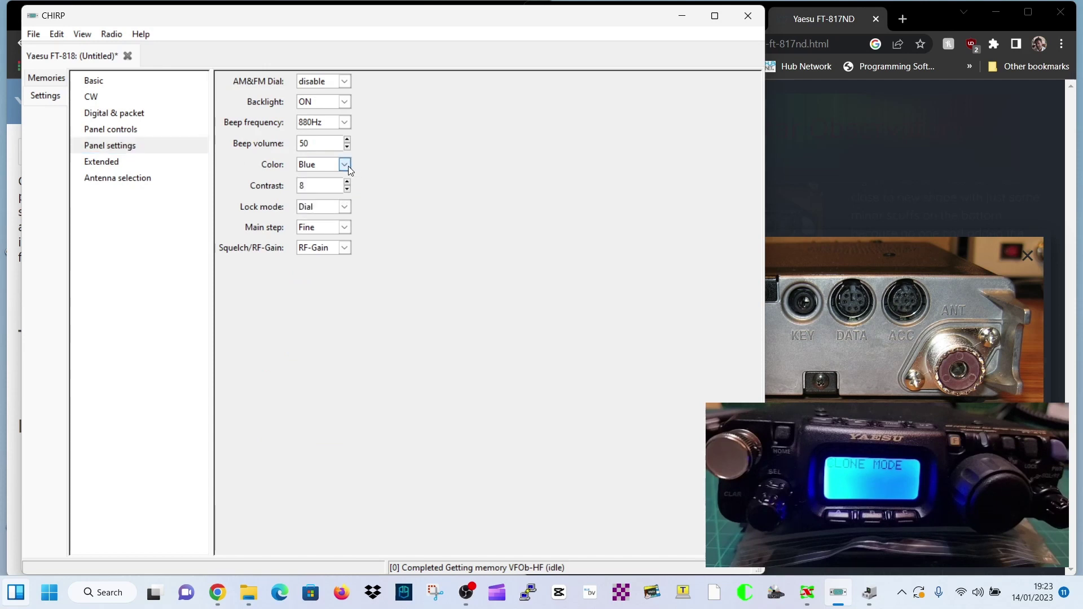
Step: Review the Extended and Antenna selection settings, and revisit the Digital & packet, CW and Basic categories
left_click(113, 163)
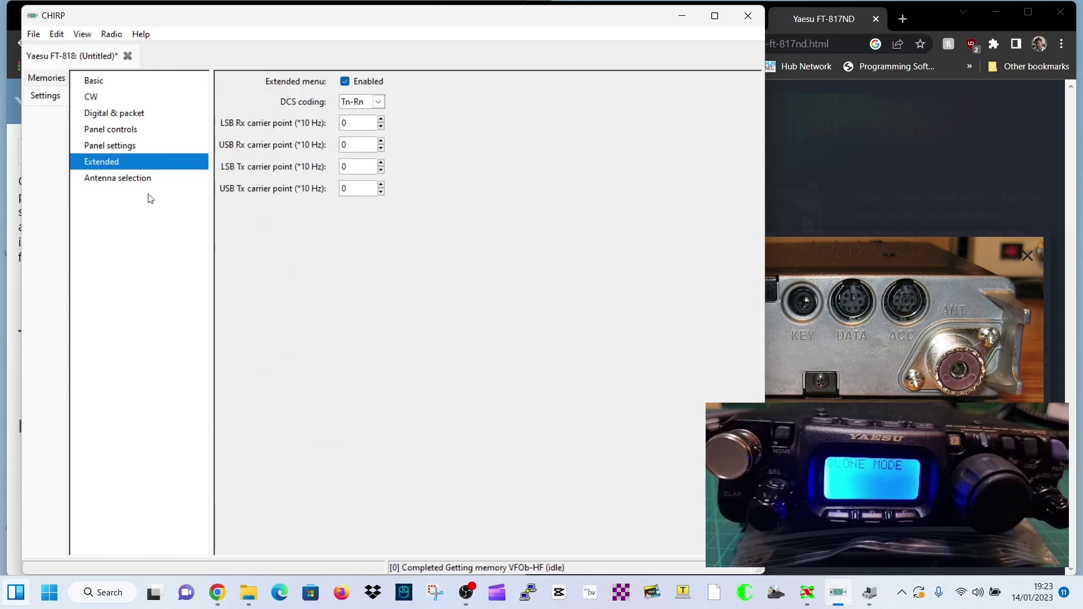
left_click(118, 178)
left_click(105, 118)
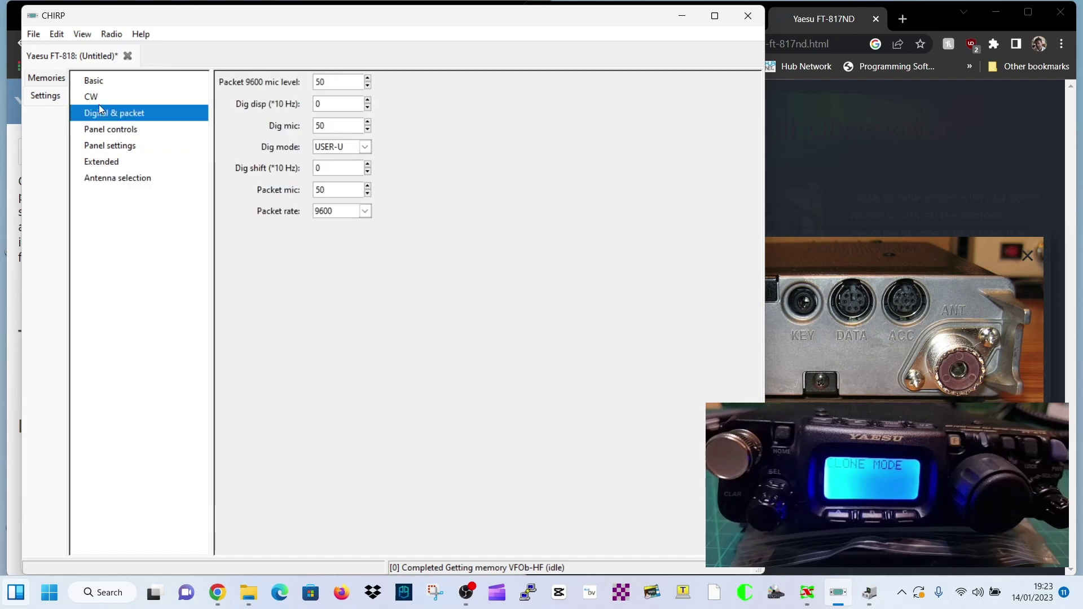
left_click(100, 104)
left_click(97, 81)
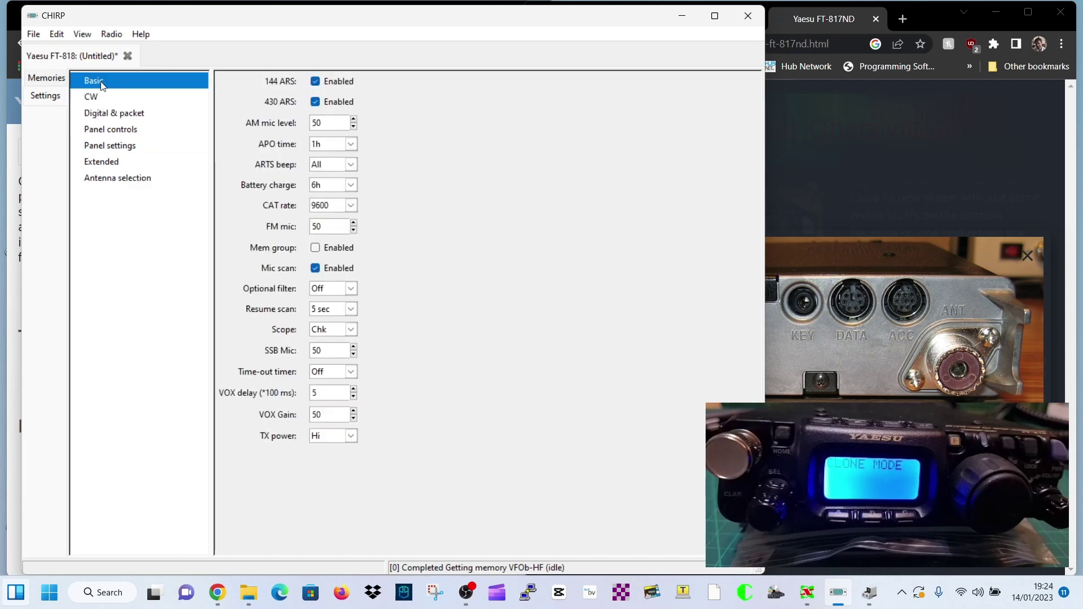
Step: In the memory list, give empty memory 20 the frequency 145.600 and the name gb3wr
left_click(46, 79)
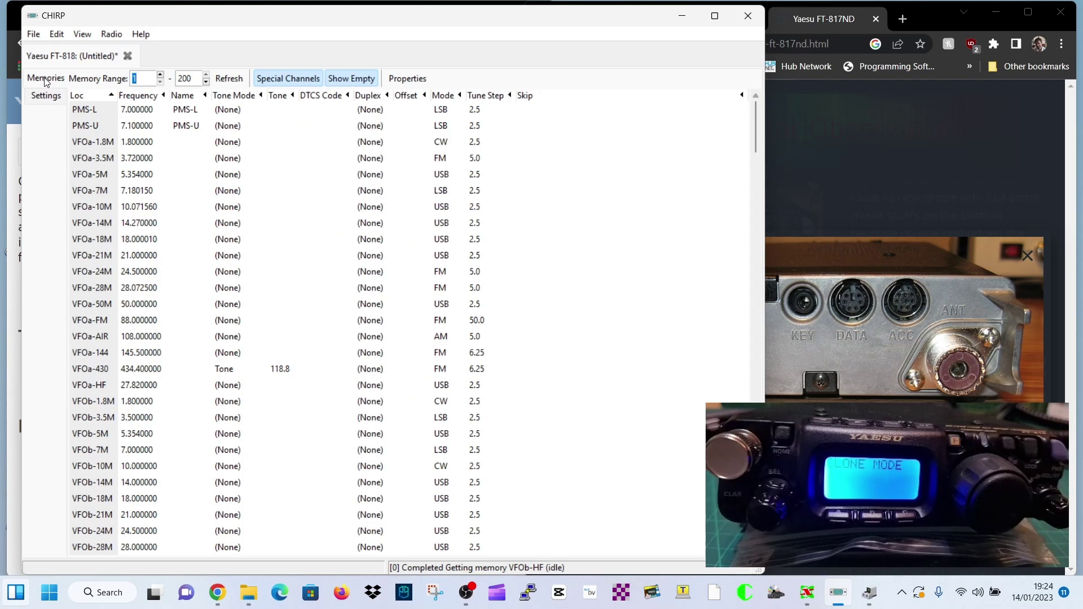
scroll(267, 417, "down", 5)
scroll(278, 379, "up", 5)
scroll(299, 268, "down", 10)
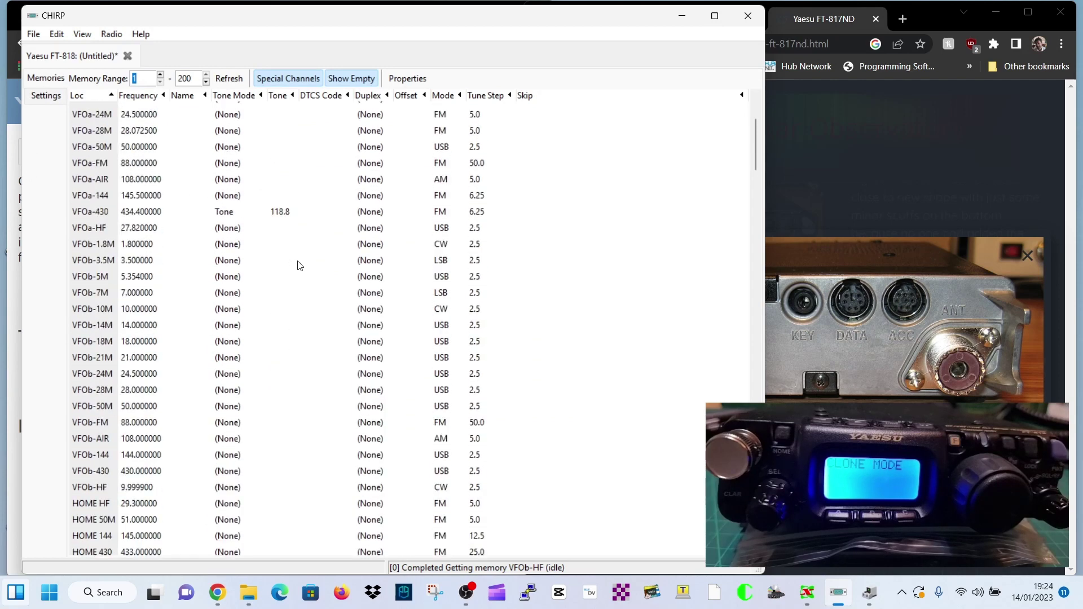
scroll(299, 268, "down", 2)
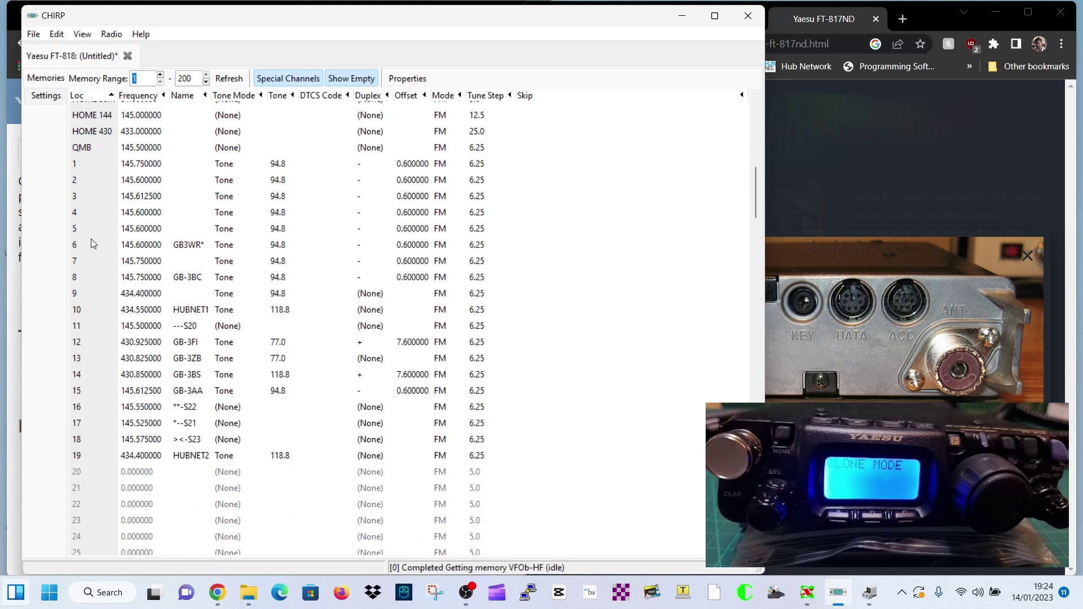
left_click(141, 476)
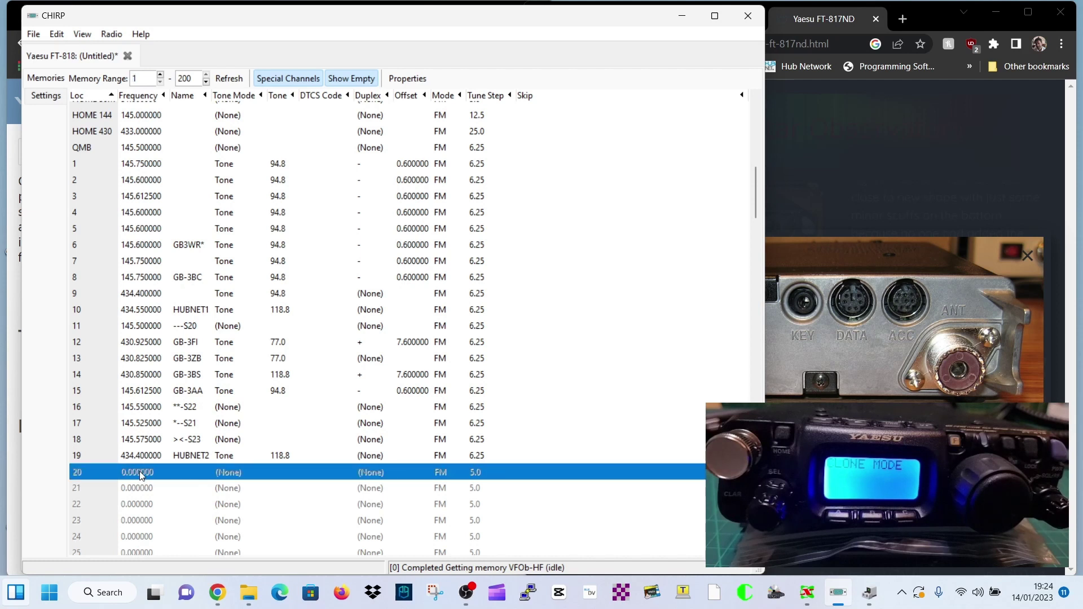
left_click(141, 473)
type("145.600")
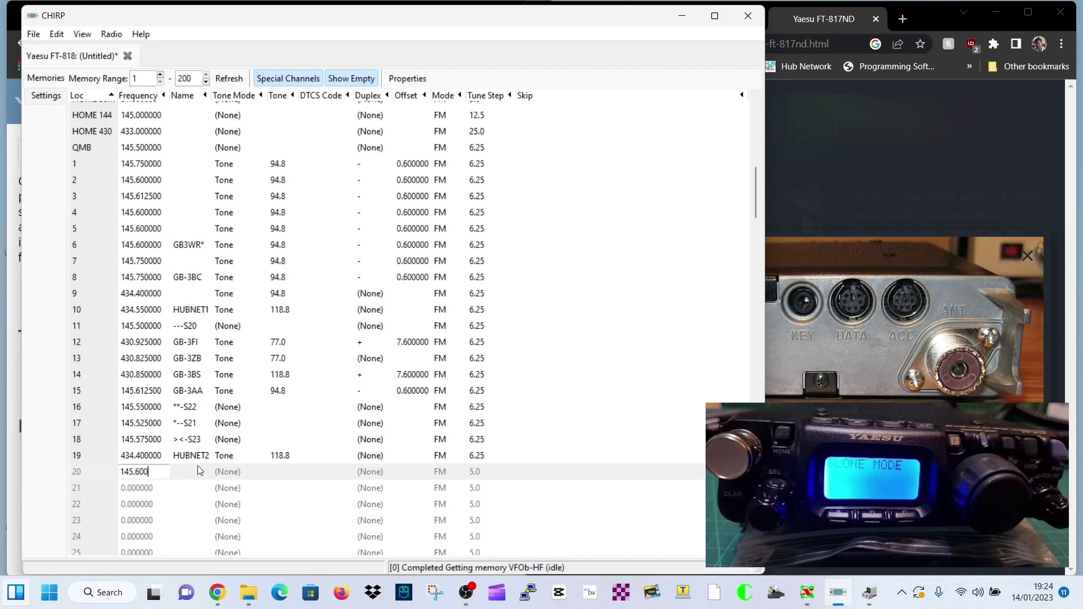
left_click(196, 473)
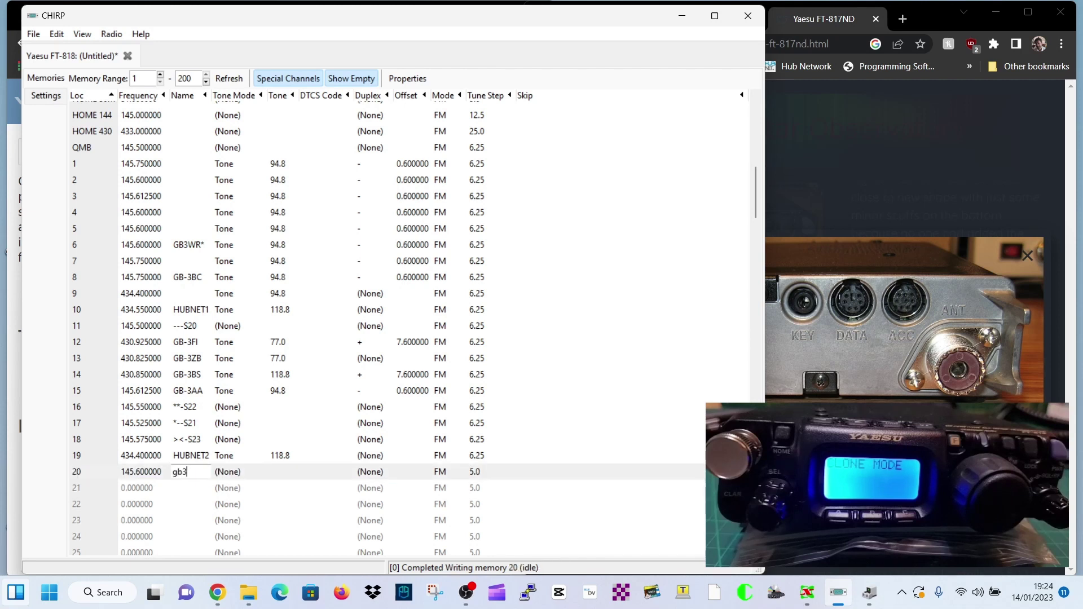
Step: Set memory 20's tone mode to Tone and its tone frequency to 94.8
left_click(232, 473)
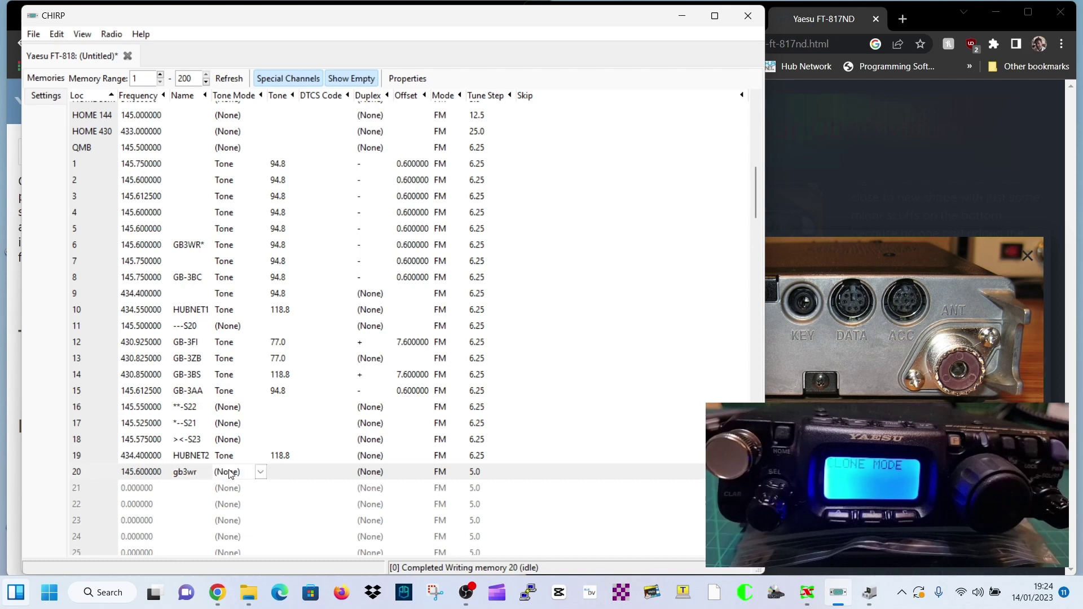
left_click(261, 472)
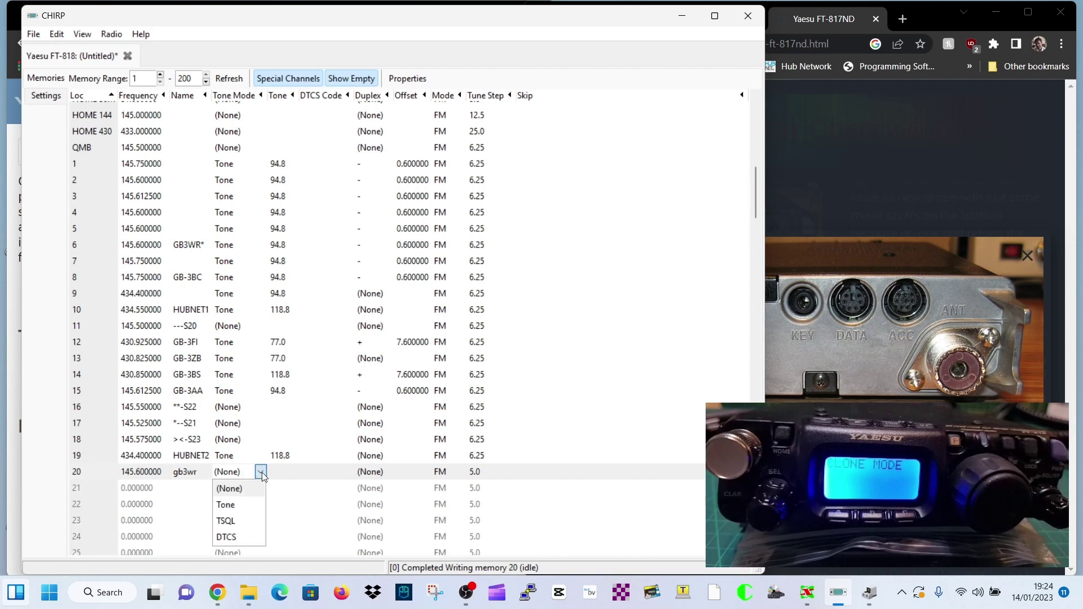
left_click(223, 507)
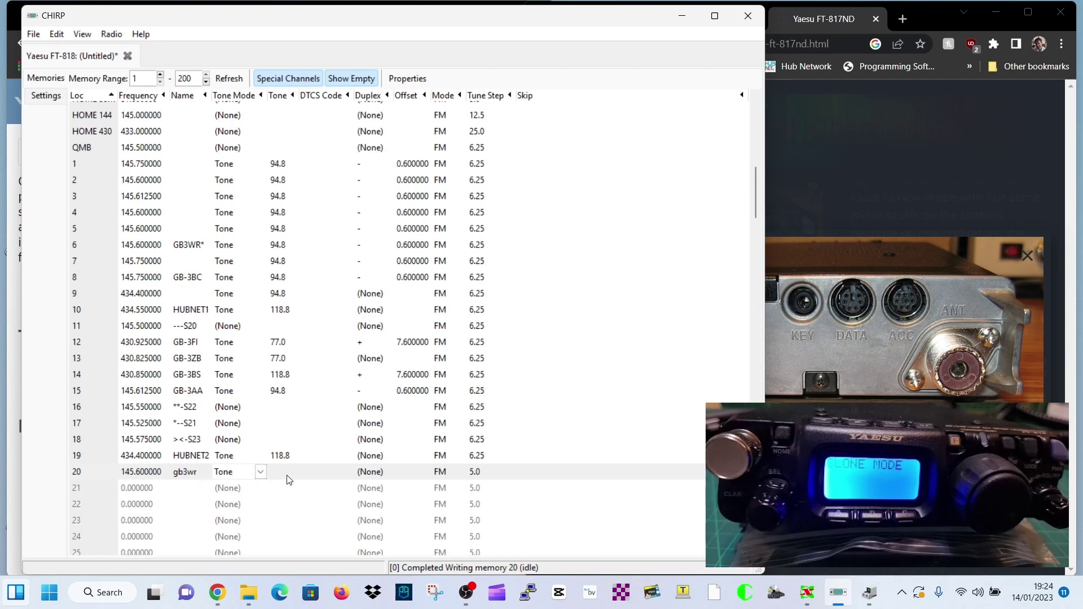
left_click(315, 474)
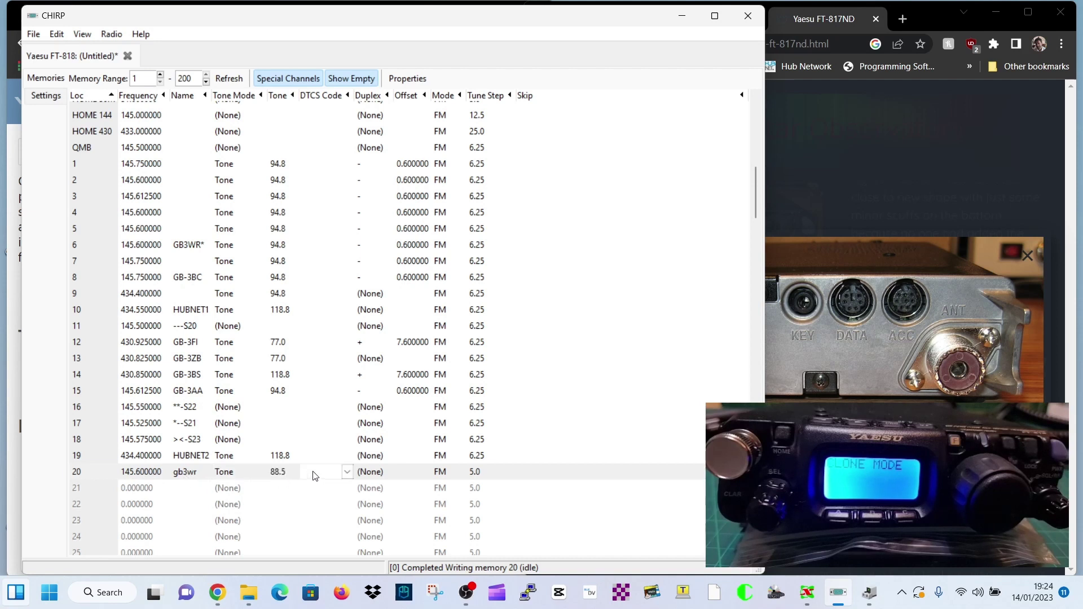
left_click(347, 472)
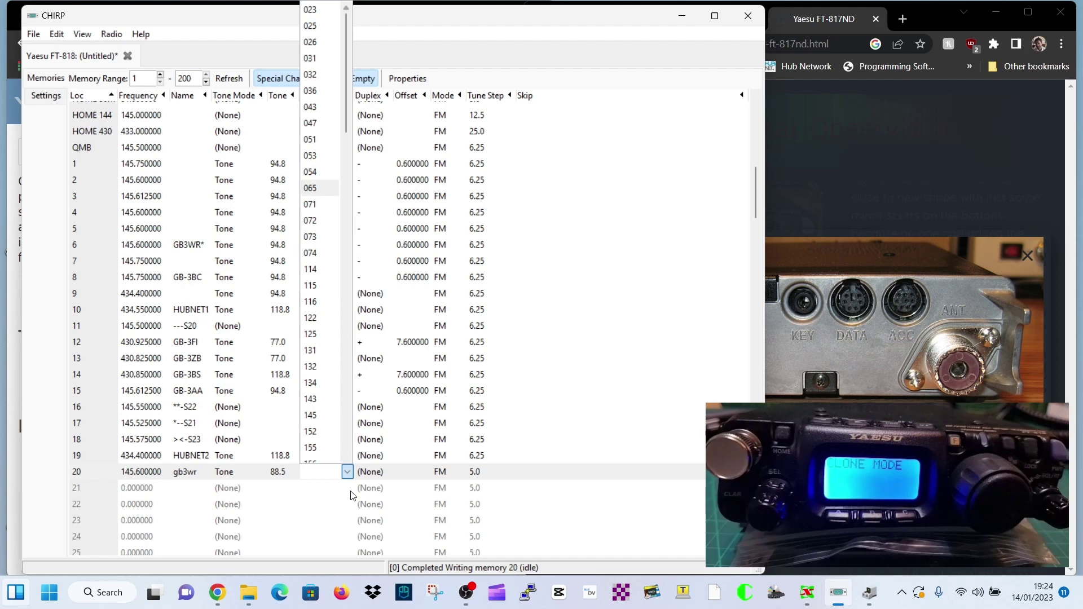
left_click(347, 471)
left_click(282, 478)
left_click(292, 472)
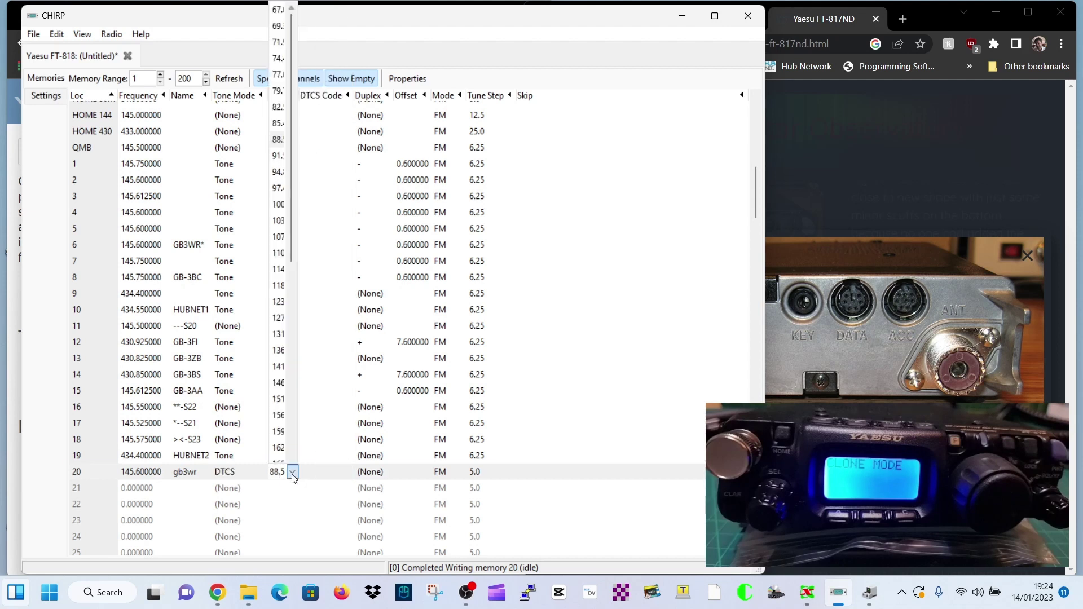
left_click(280, 179)
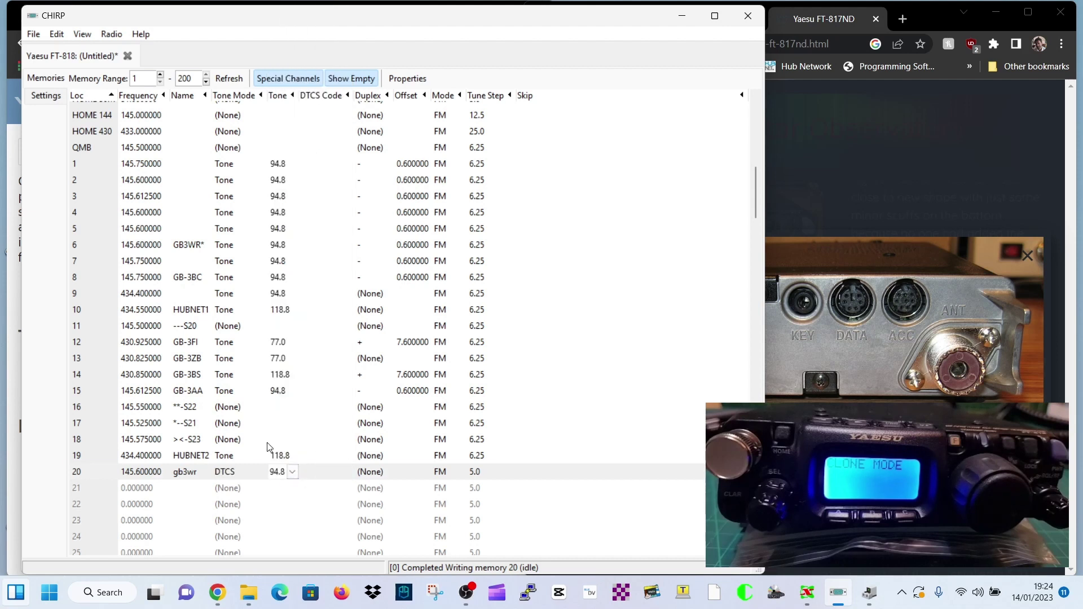
Step: Set the duplex direction of memory 20 to minus (-)
left_click(379, 476)
left_click(386, 473)
left_click(386, 473)
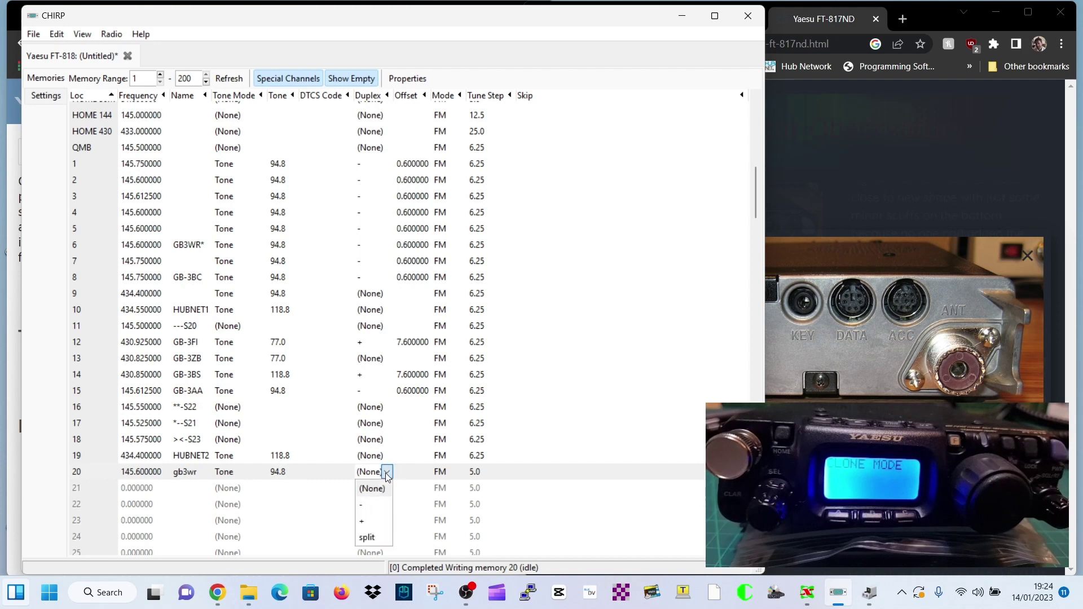
left_click(372, 505)
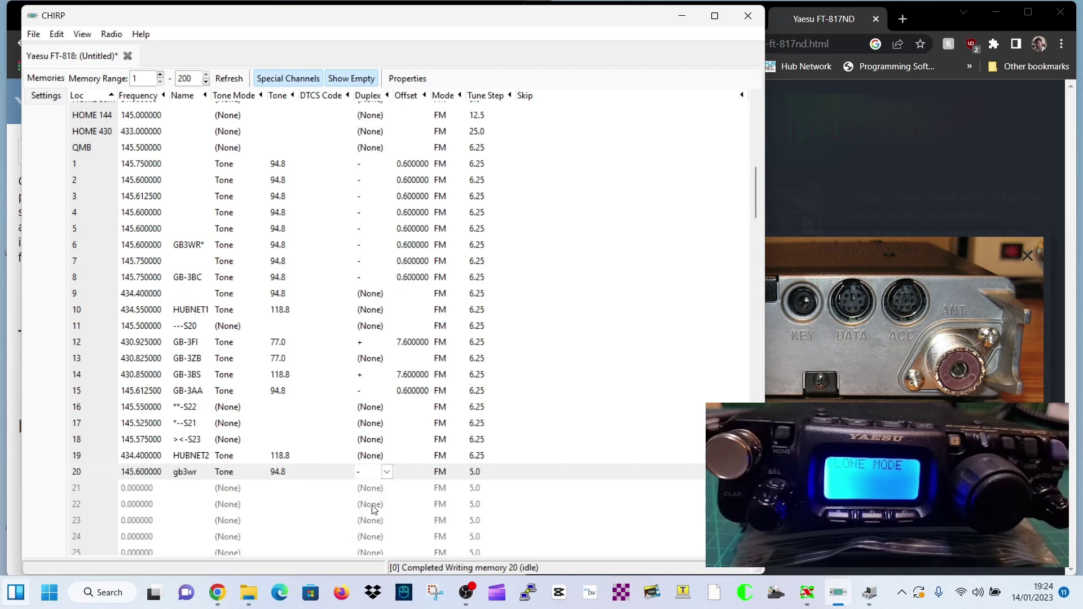
Step: Look at the available modes and tuning steps for memory 20 without choosing another option
left_click(440, 476)
left_click(460, 474)
left_click(460, 477)
left_click(461, 475)
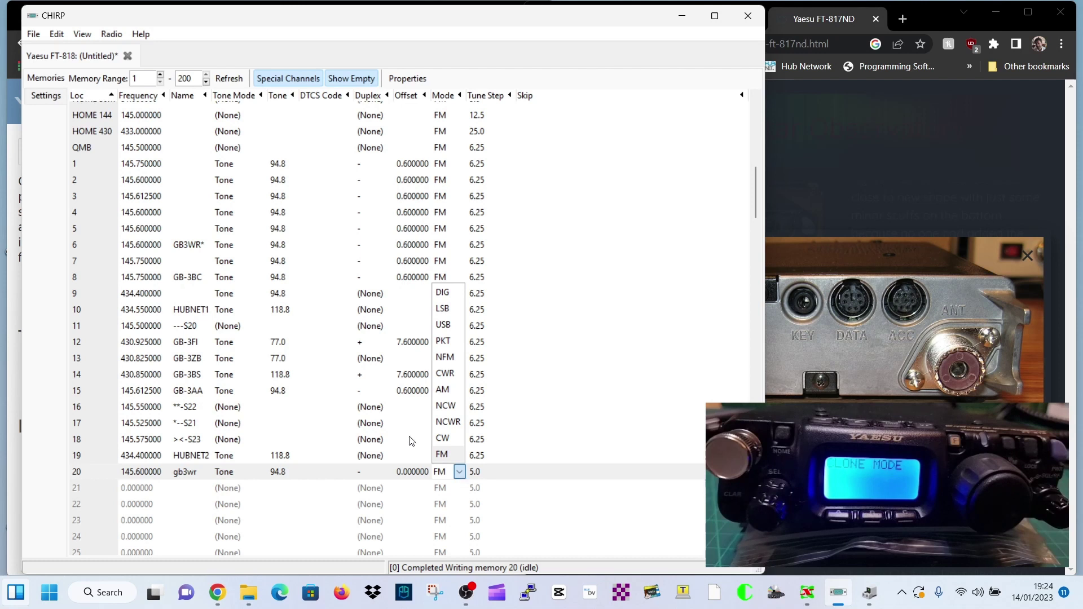
left_click(413, 443)
left_click(482, 477)
left_click(508, 472)
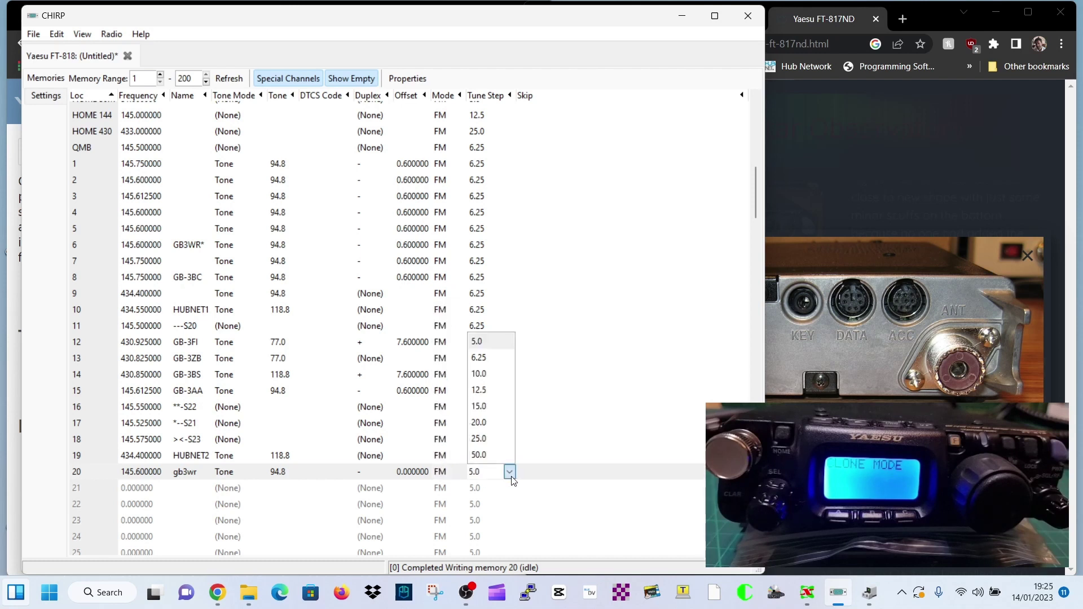
left_click(508, 473)
left_click(653, 326)
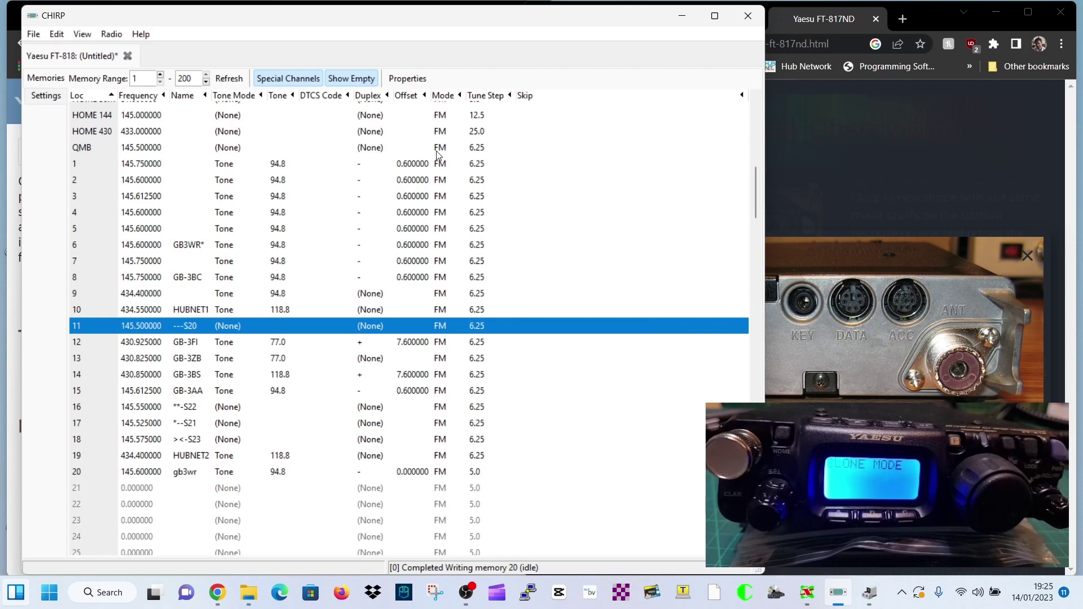
Step: Review the Digital & packet, Panel controls, Panel settings, Extended and Antenna selection settings
left_click(45, 96)
left_click(103, 117)
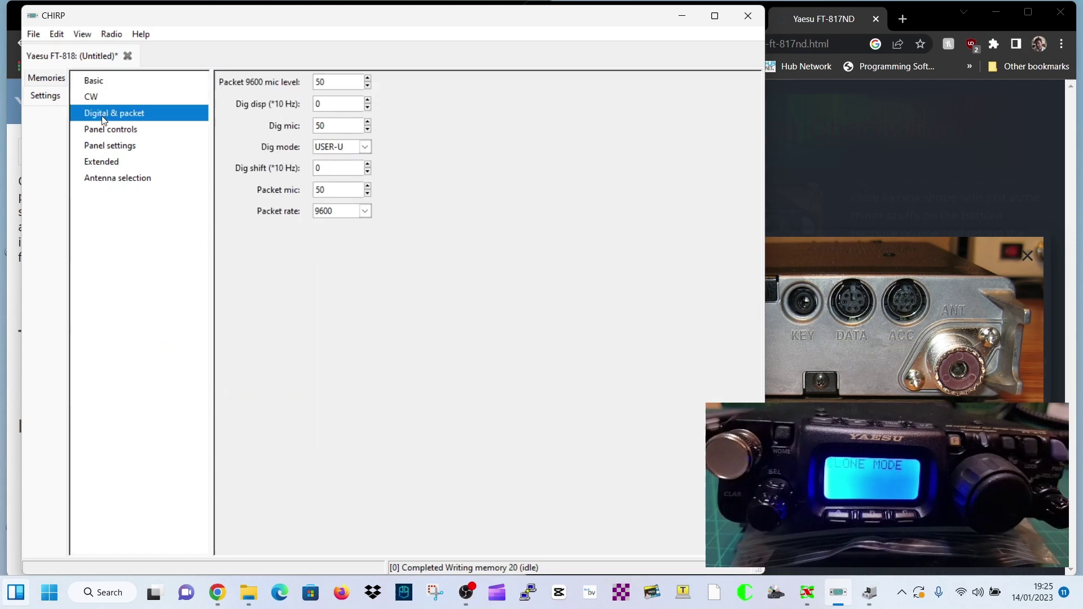
left_click(105, 130)
left_click(107, 146)
left_click(107, 164)
left_click(110, 180)
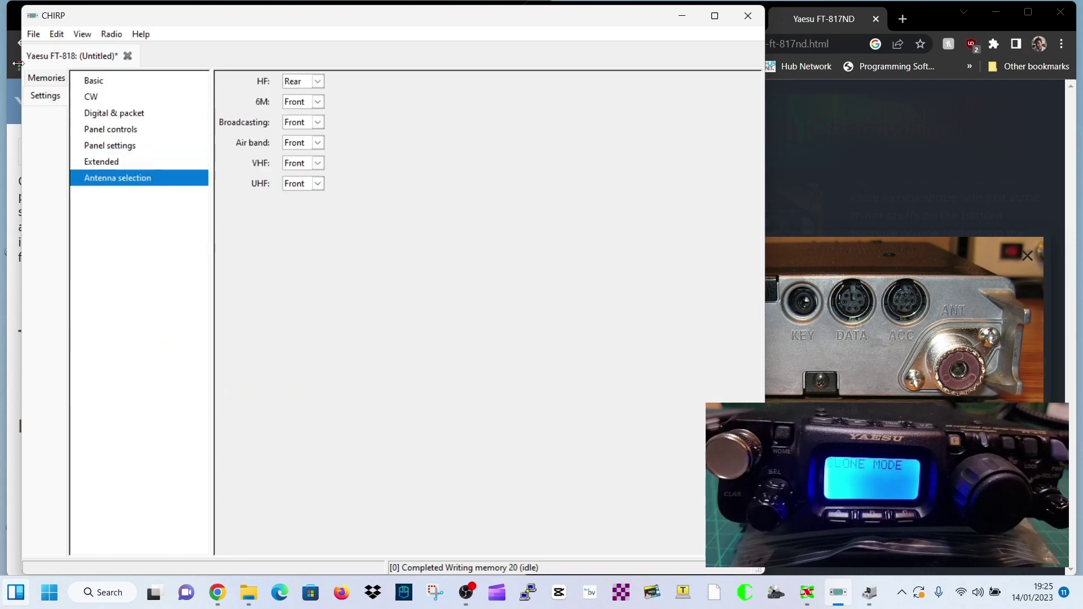
Step: Look at the stock frequency configurations available to open, and return to the memory list
left_click(34, 35)
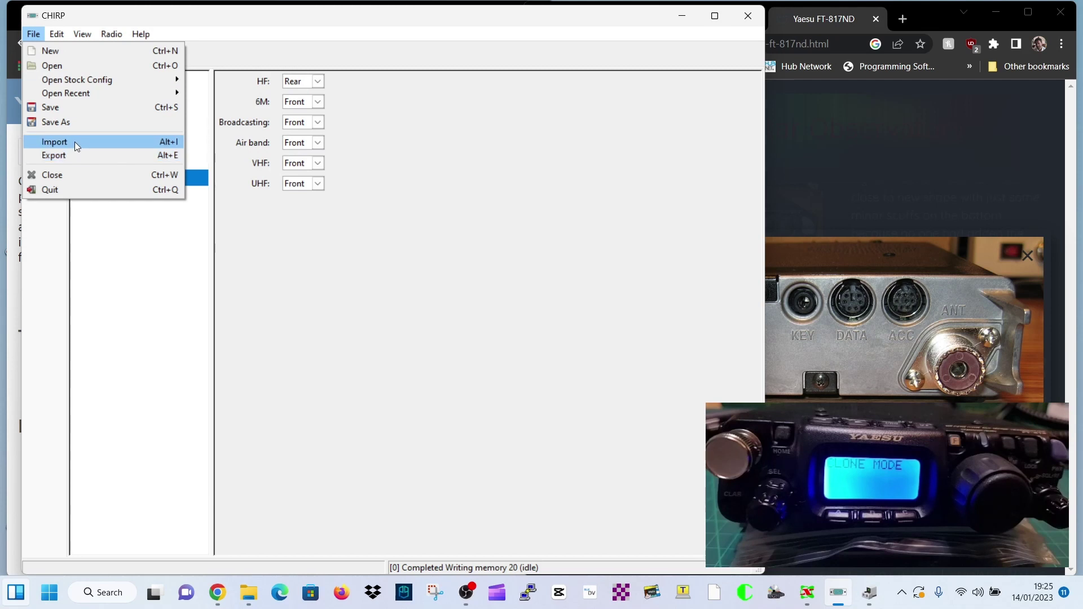
mouse_move(126, 83)
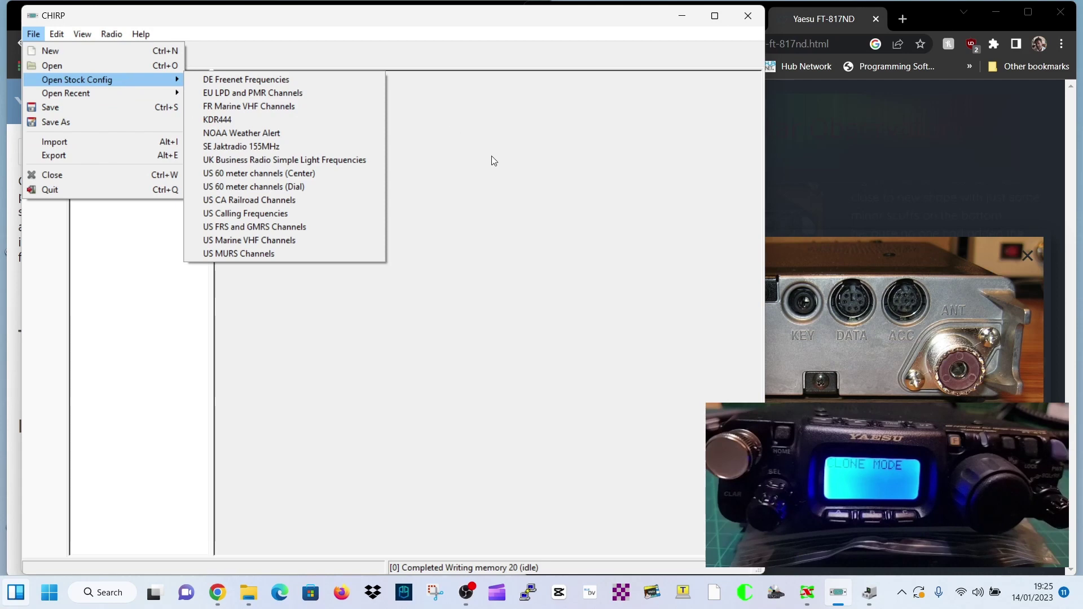
left_click(509, 175)
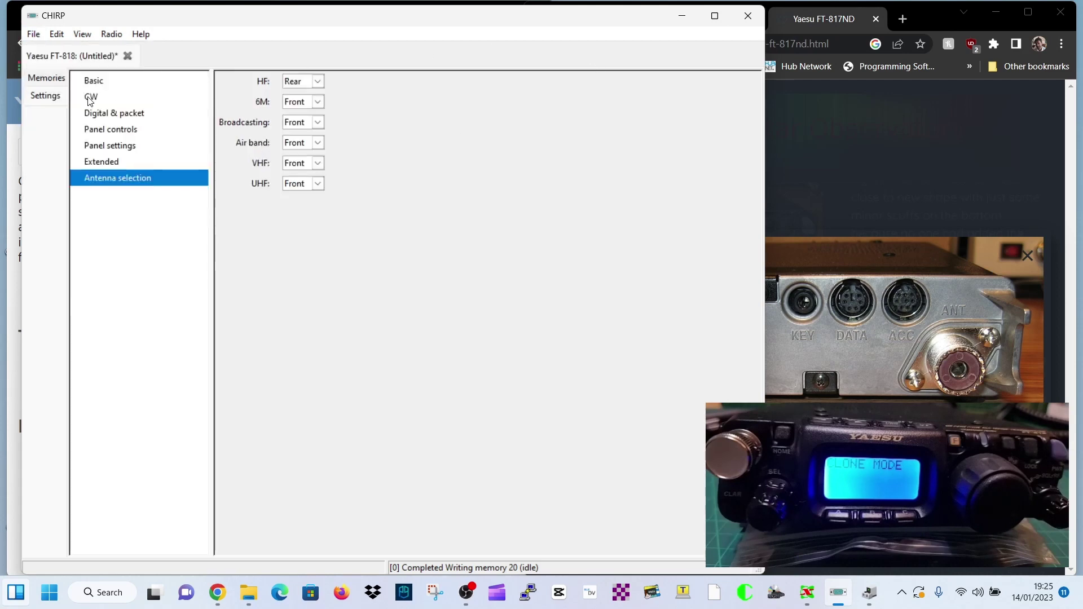
left_click(51, 79)
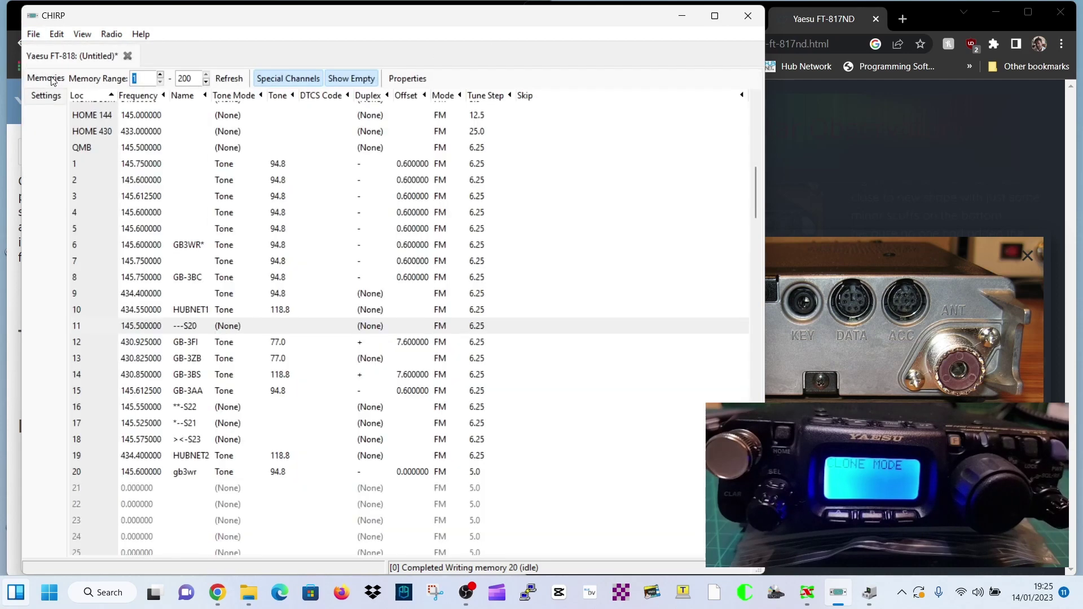
Step: Try to upload the edited image to the FT-818 on COM3, accepting the clone instructions, and dismiss the resulting message
left_click(111, 35)
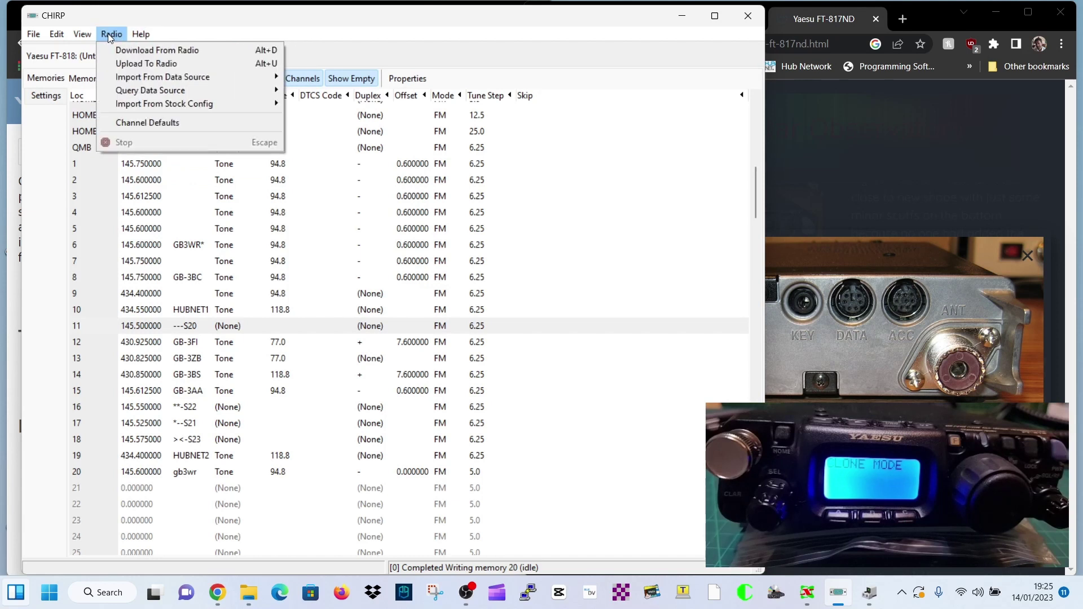
left_click(135, 62)
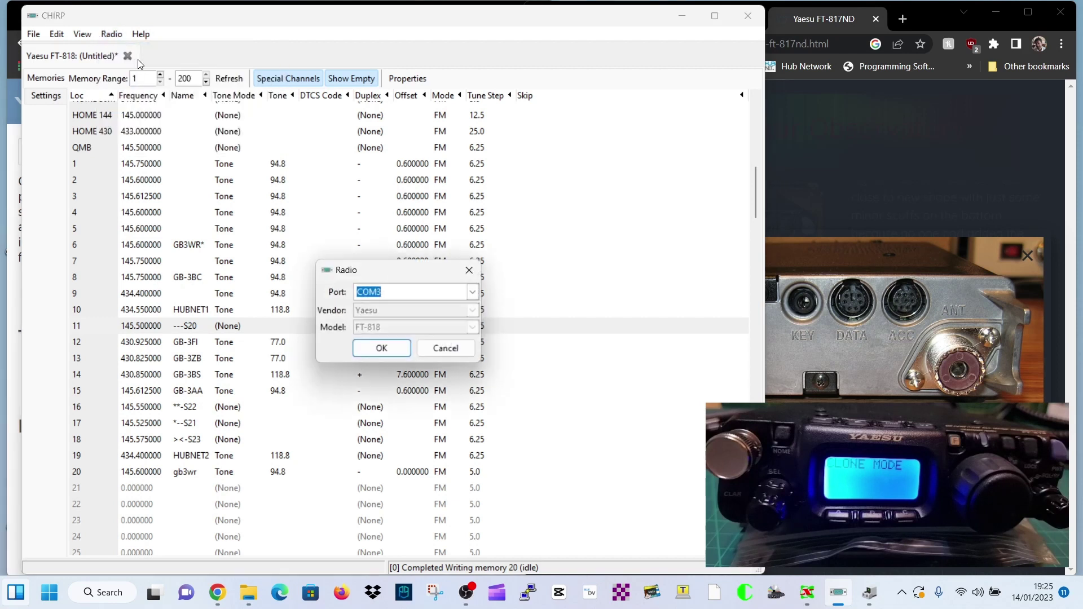
left_click(397, 349)
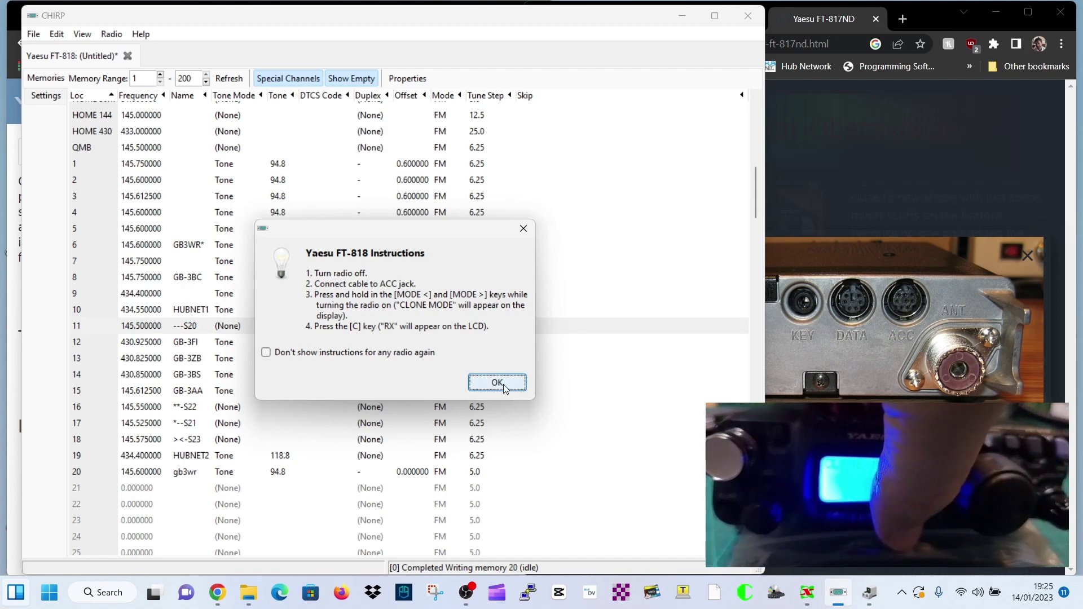
left_click(497, 382)
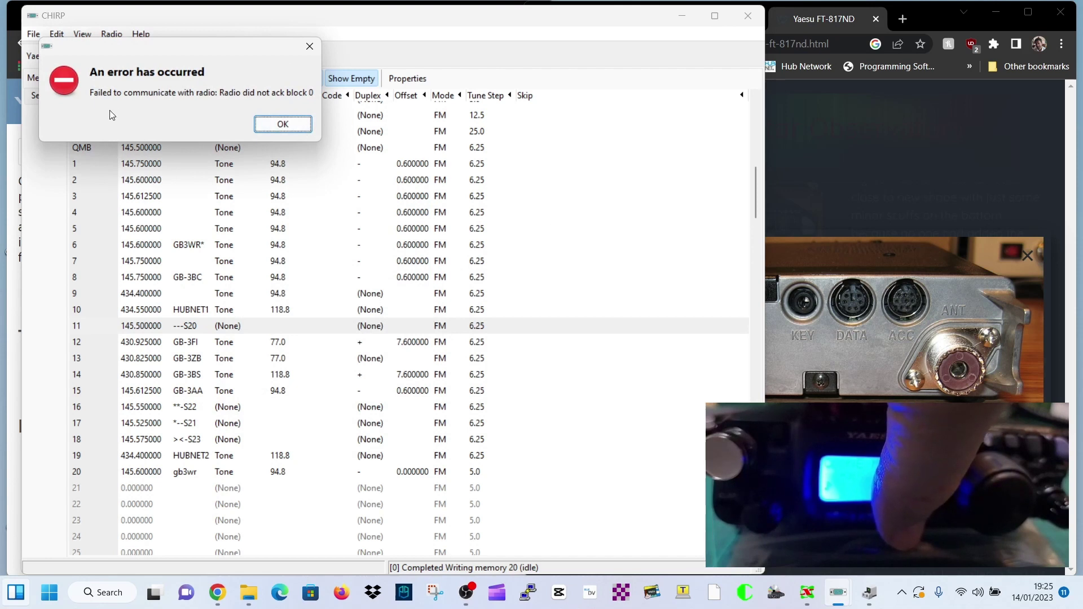
left_click(282, 127)
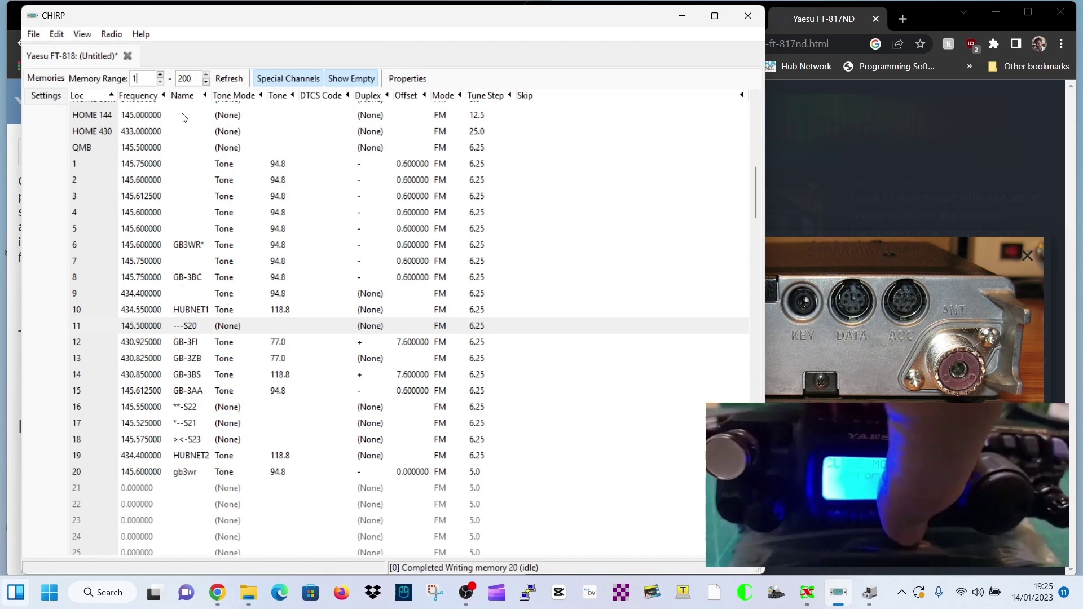
Step: Retry the upload to the FT-818 with port COM3 and accept the clone instructions again
left_click(112, 34)
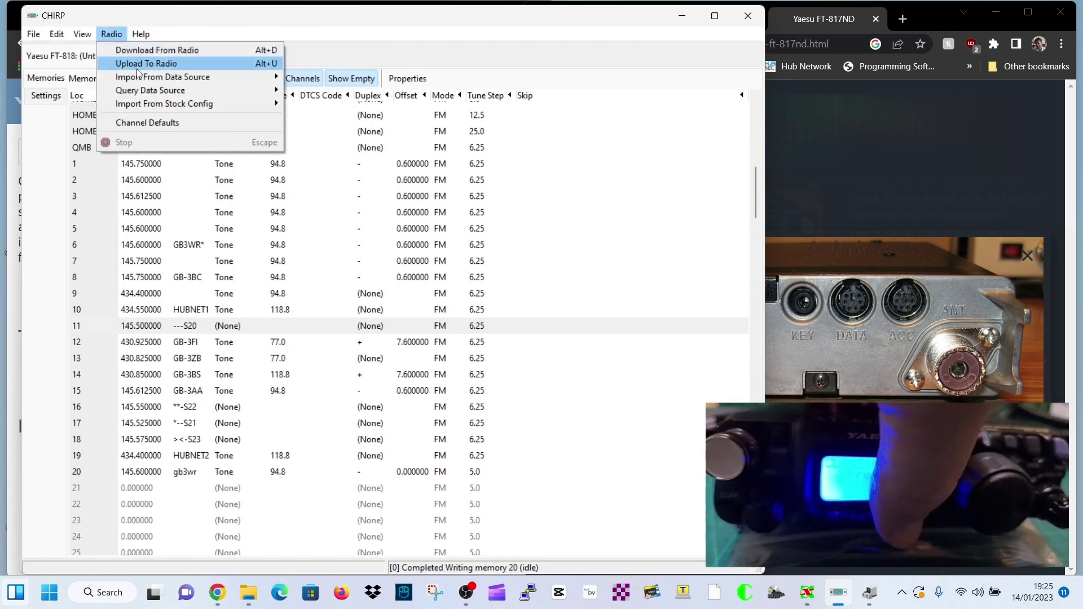
left_click(137, 64)
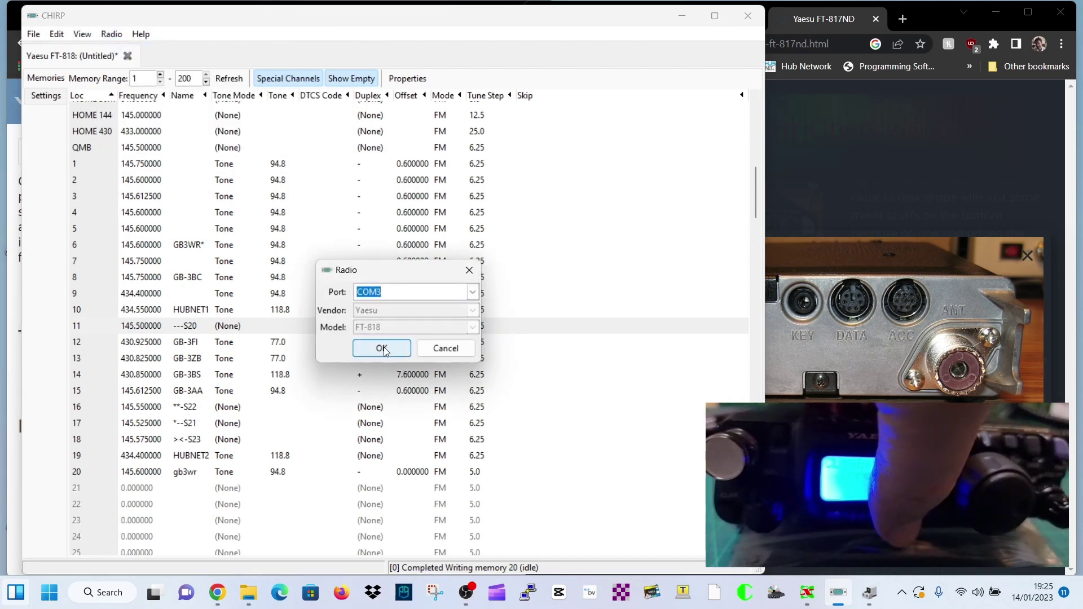
left_click(383, 349)
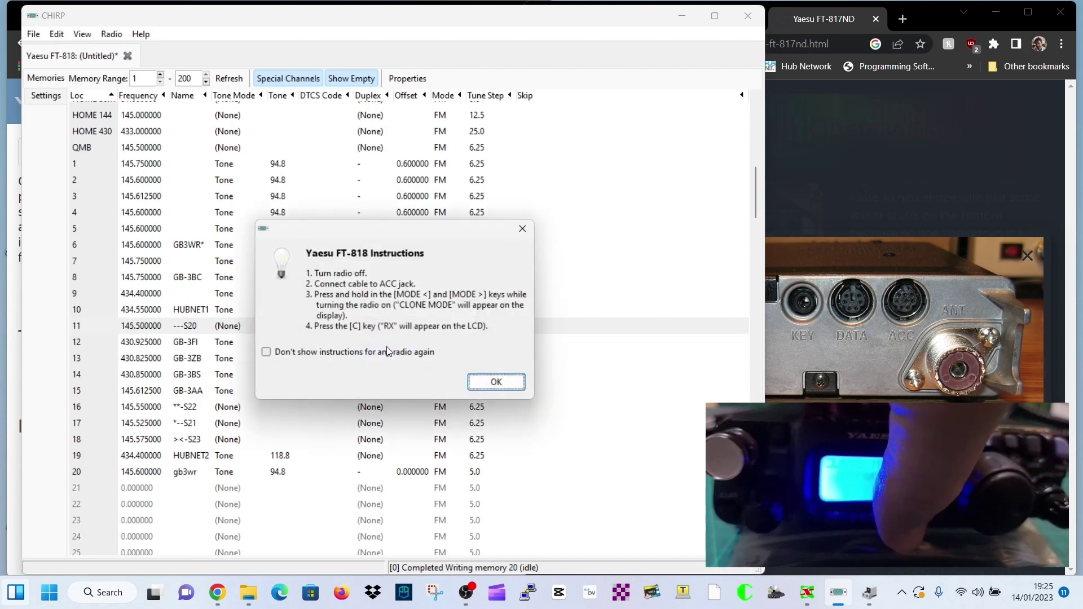
left_click(498, 384)
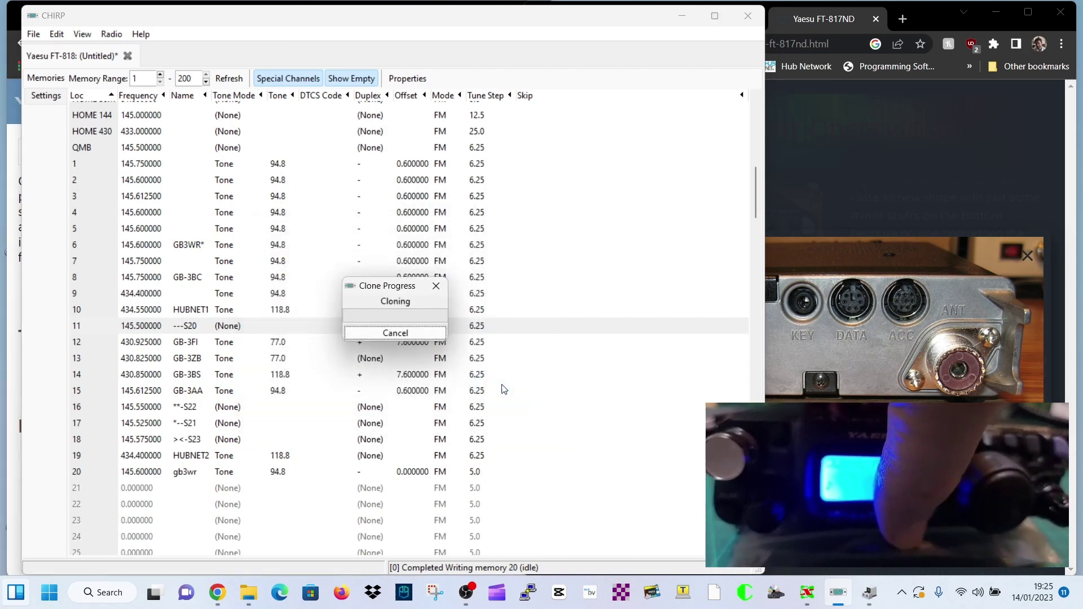
left_click(356, 198)
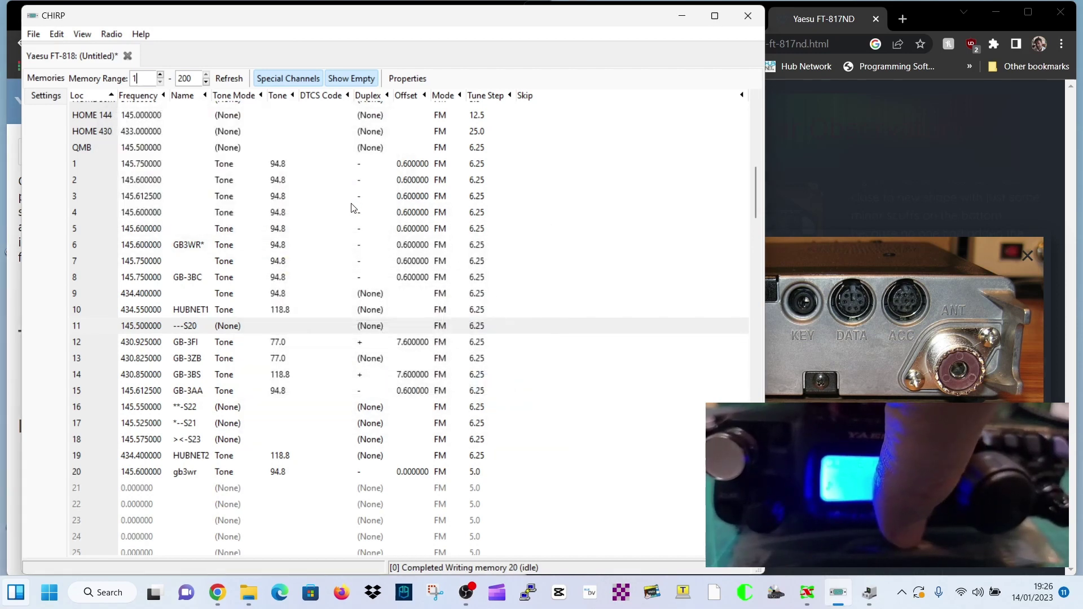
Step: Try again to upload the edited image to the Yaesu FT-818 on COM3, accepting the clone instructions and dismissing the resulting message
left_click(112, 34)
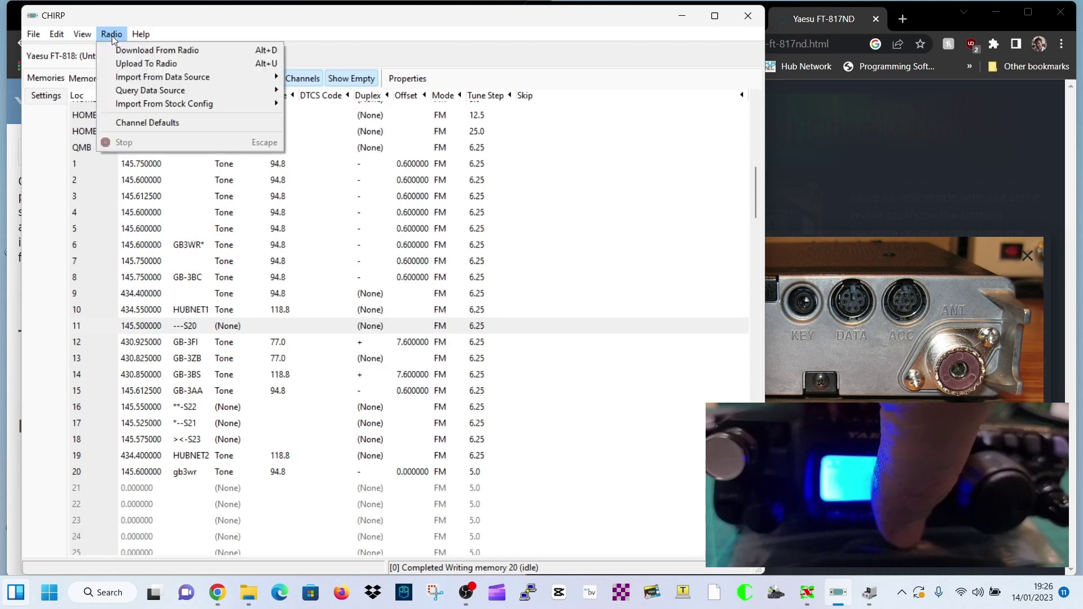
left_click(125, 64)
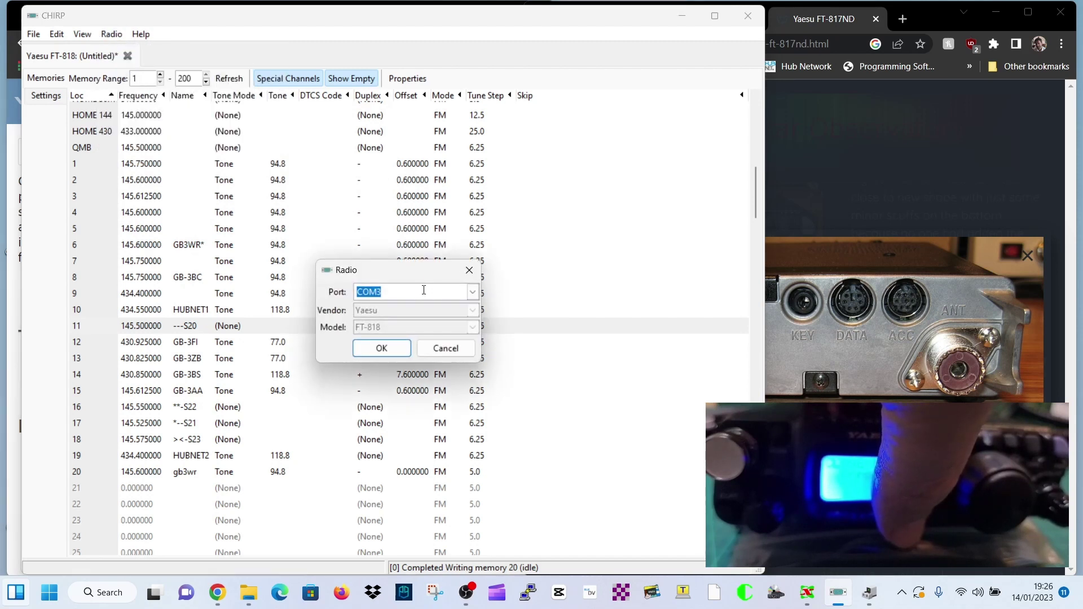
left_click(392, 346)
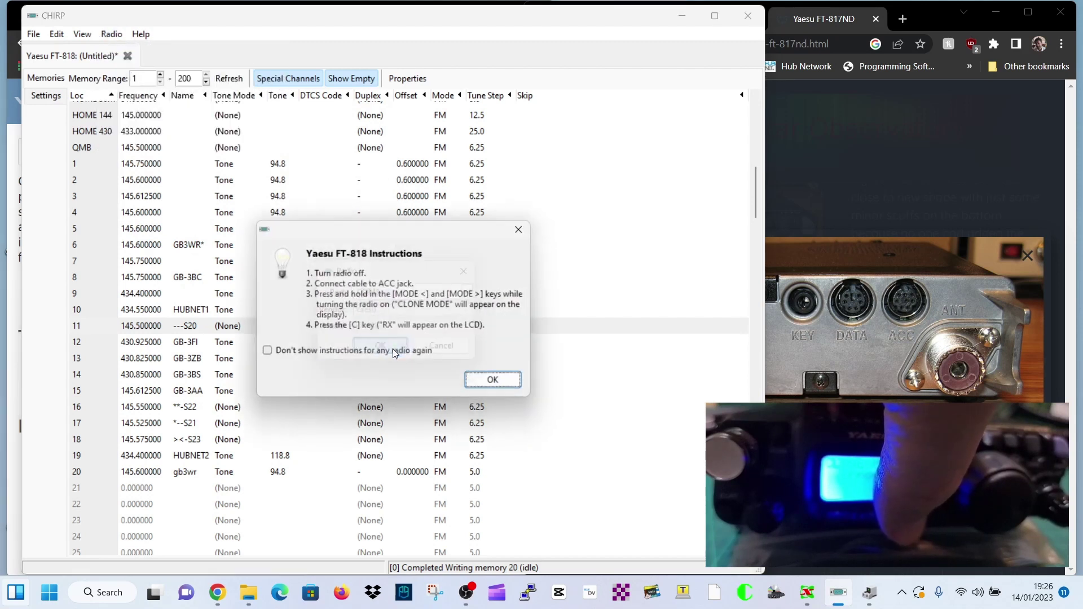
left_click(496, 383)
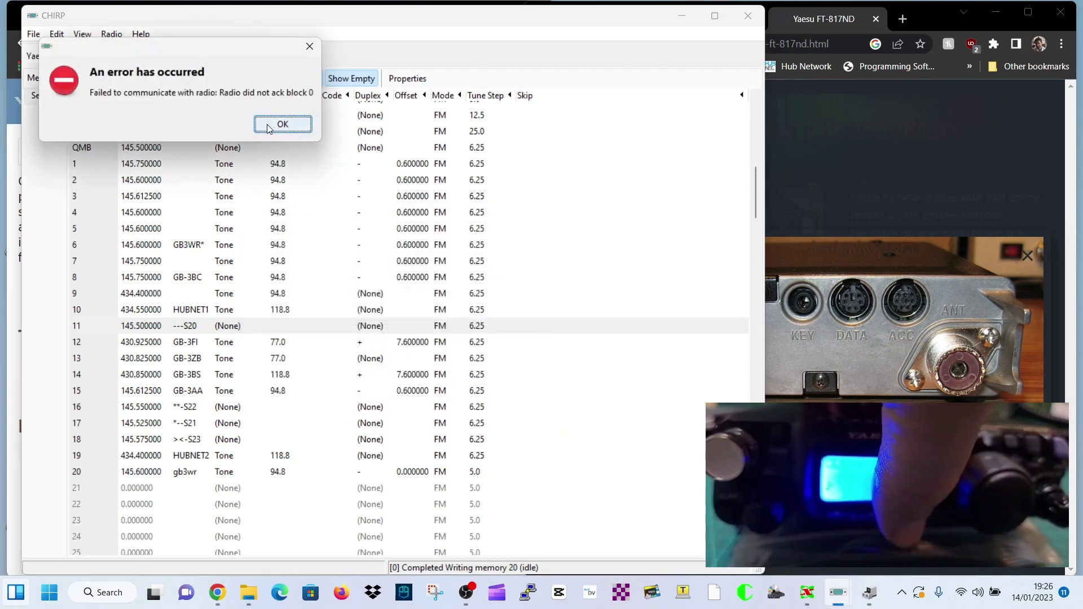
left_click(283, 123)
Step: Upload the edited memory image to the FT-818 once more with the preset port and accept the clone instructions
left_click(112, 35)
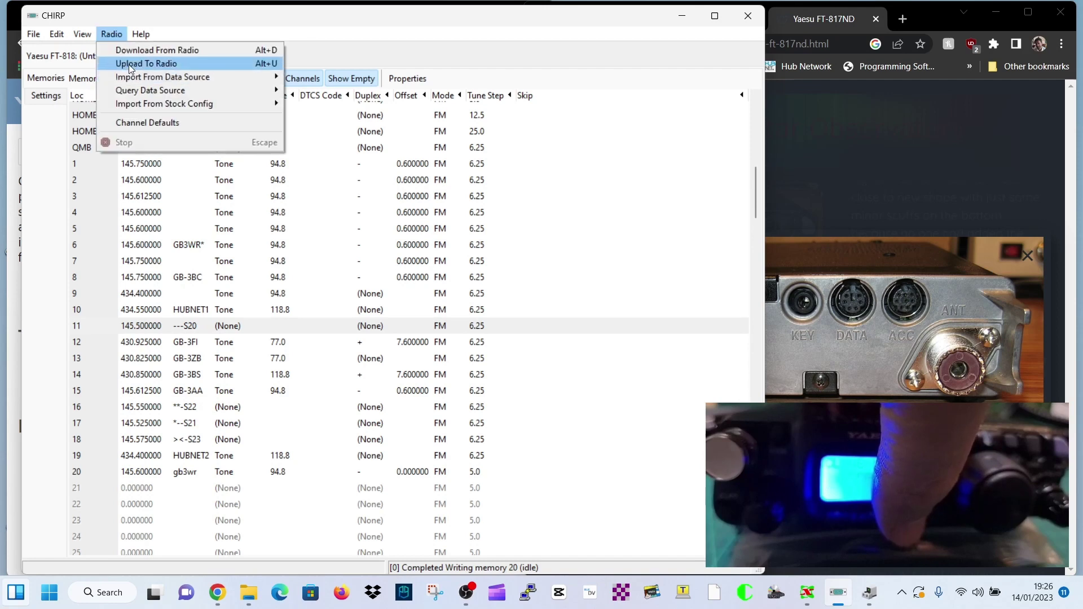
left_click(128, 64)
left_click(384, 349)
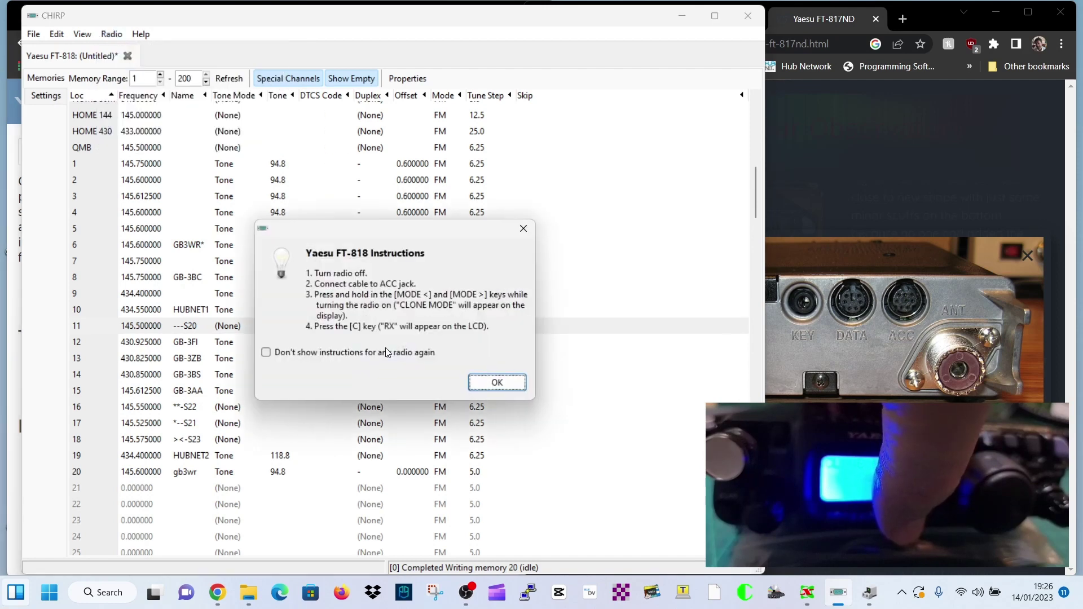
left_click(497, 383)
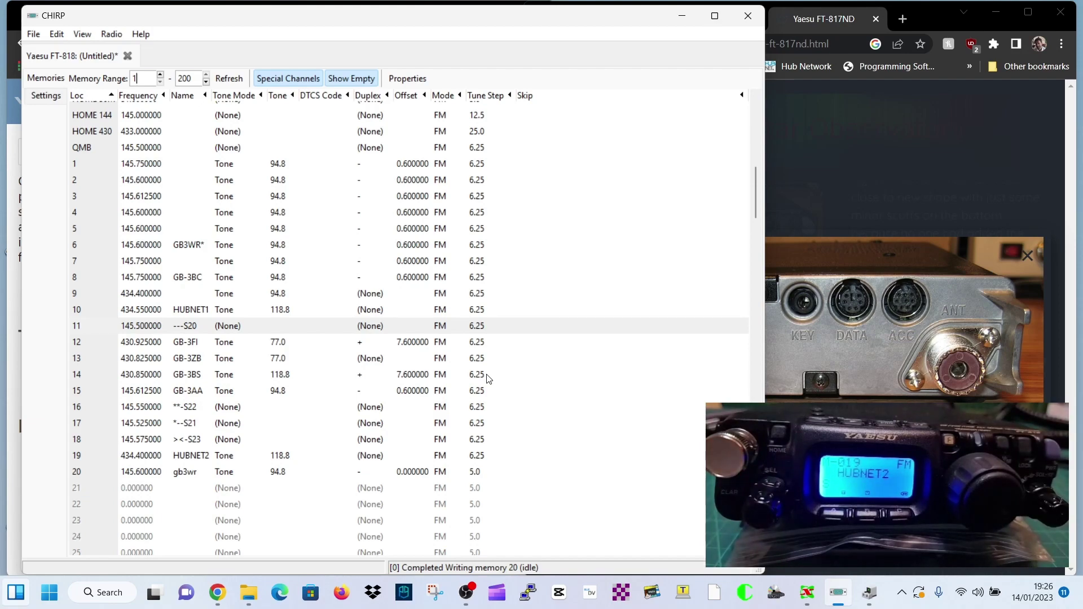
Step: Switch to Chrome and bring up the FT-818ND brochure PDF
left_click(857, 133)
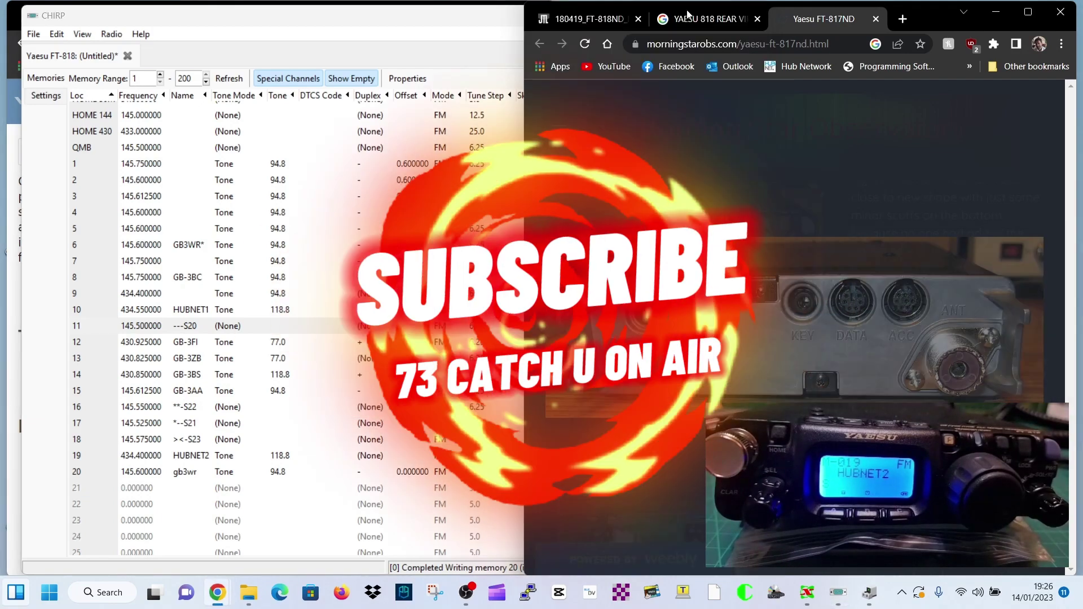
left_click(586, 18)
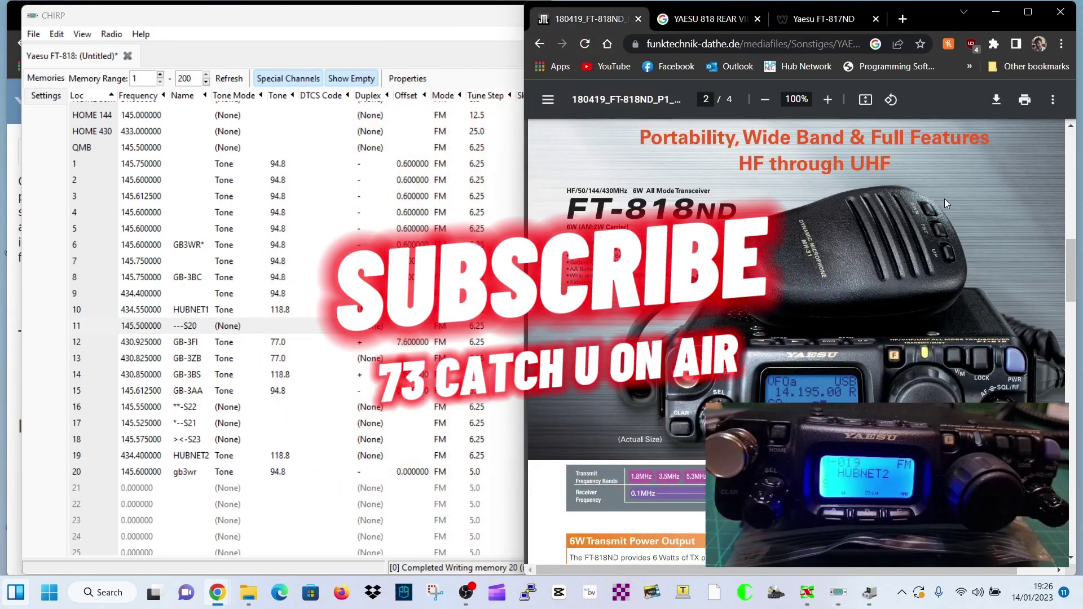